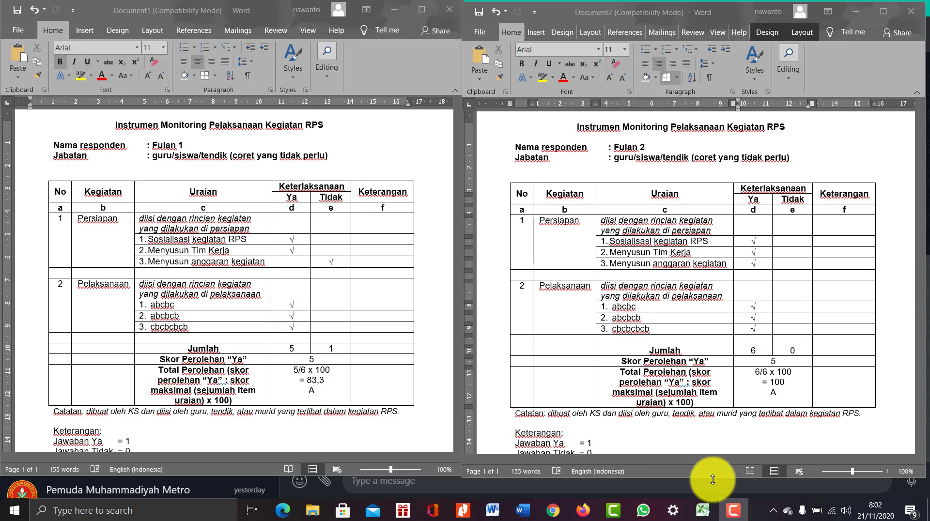
Switch to the Excel workbook and review the RPS monitoring recap, highlighting aspects 9.a to 9.d in the summary table
{"action": "left_click", "coordinate": [702, 512]}
{"action": "scroll", "coordinate": [369, 202], "scroll_direction": "up", "scroll_amount": 5}
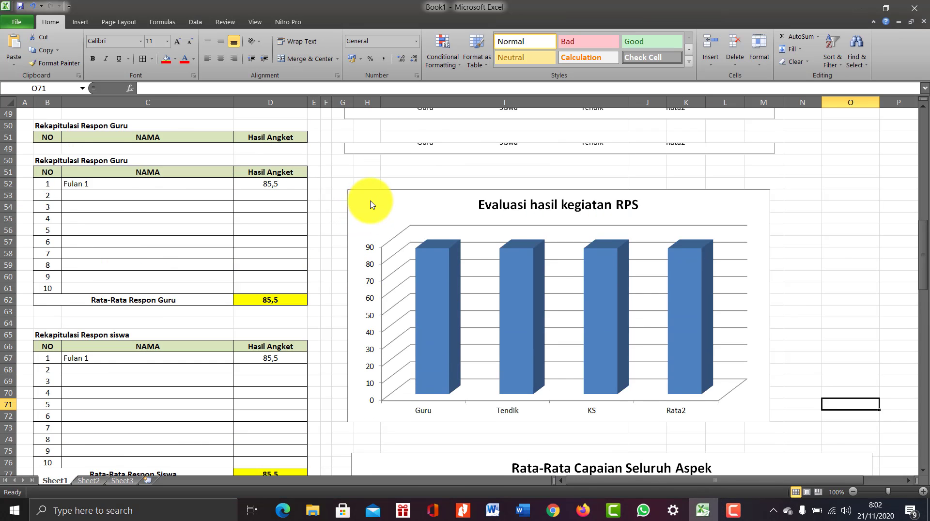
{"action": "scroll", "coordinate": [379, 192], "scroll_direction": "down", "scroll_amount": 5}
{"action": "scroll", "coordinate": [379, 192], "scroll_direction": "up", "scroll_amount": 5}
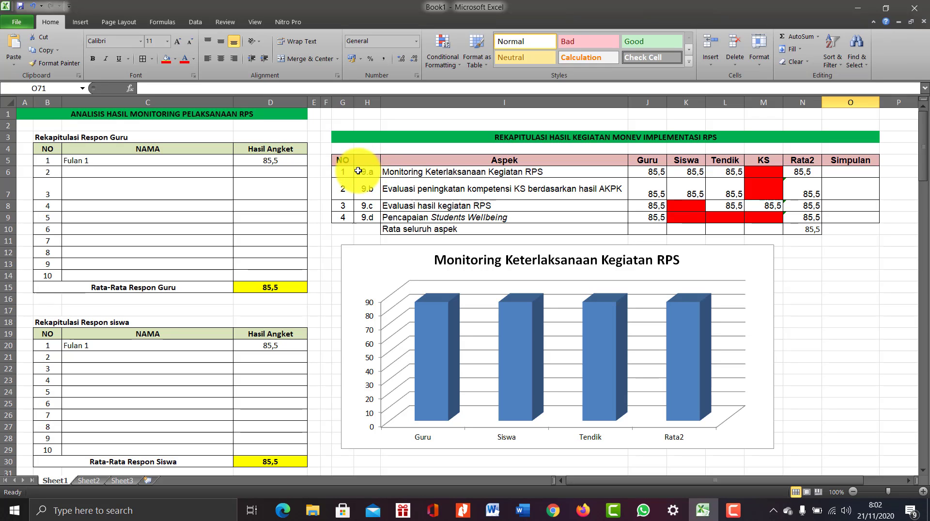
{"action": "left_click_drag", "start_coordinate": [358, 170], "coordinate": [477, 218]}
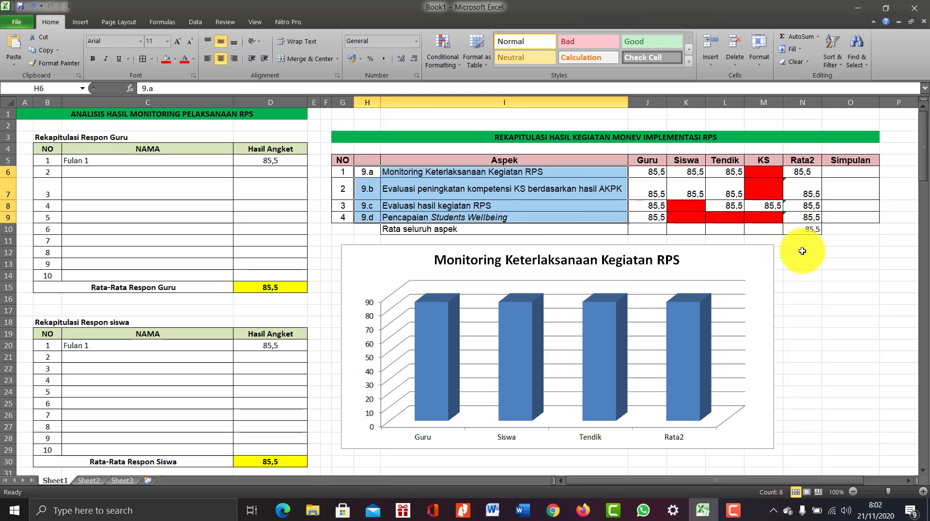
{"action": "left_click", "coordinate": [824, 260]}
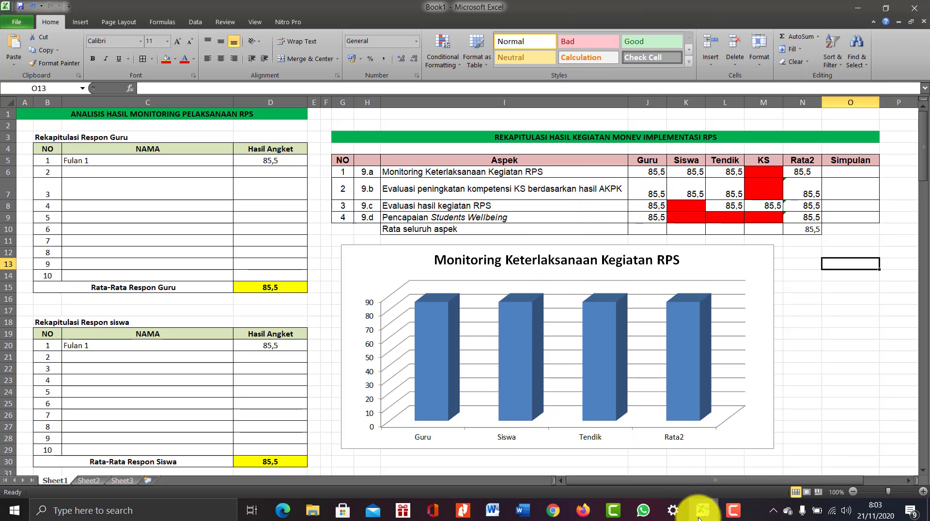
Switch to the Word questionnaires and strike through "siswa/tendik" in the Jabatan line of Fulan 1's form
{"action": "mouse_move", "coordinate": [522, 517]}
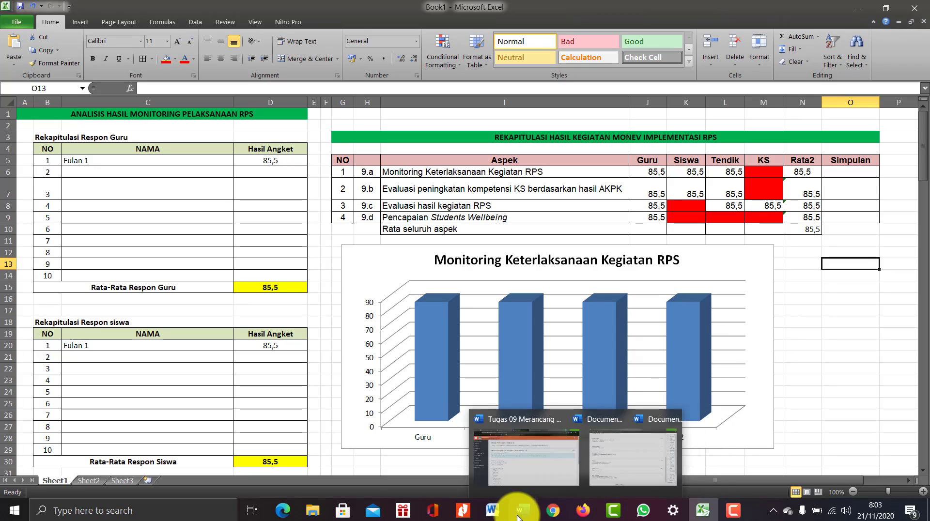
{"action": "left_click", "coordinate": [545, 466]}
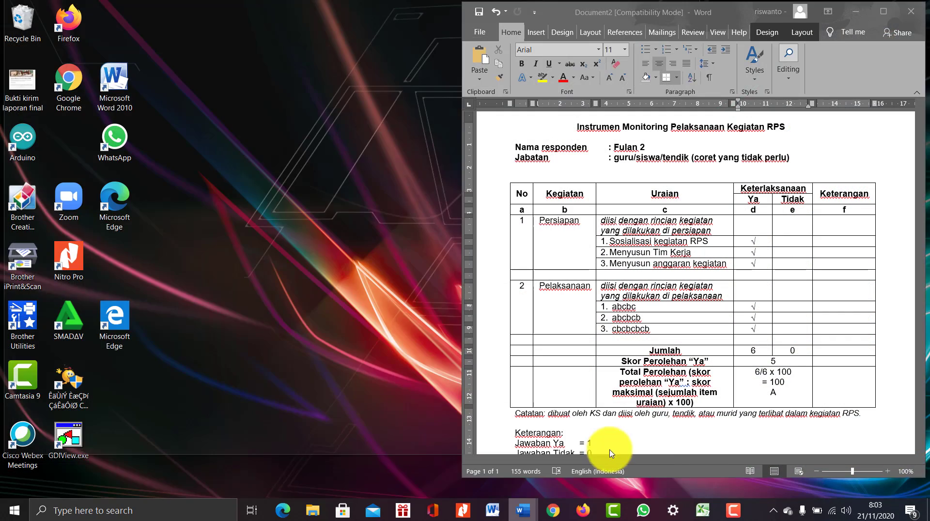
{"action": "left_click", "coordinate": [601, 444]}
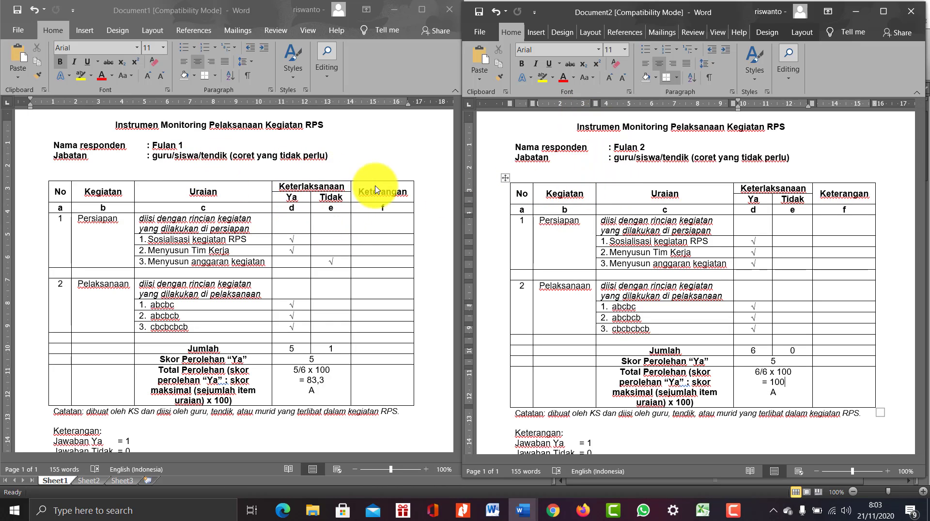
{"action": "scroll", "coordinate": [289, 186], "scroll_direction": "down", "scroll_amount": 4}
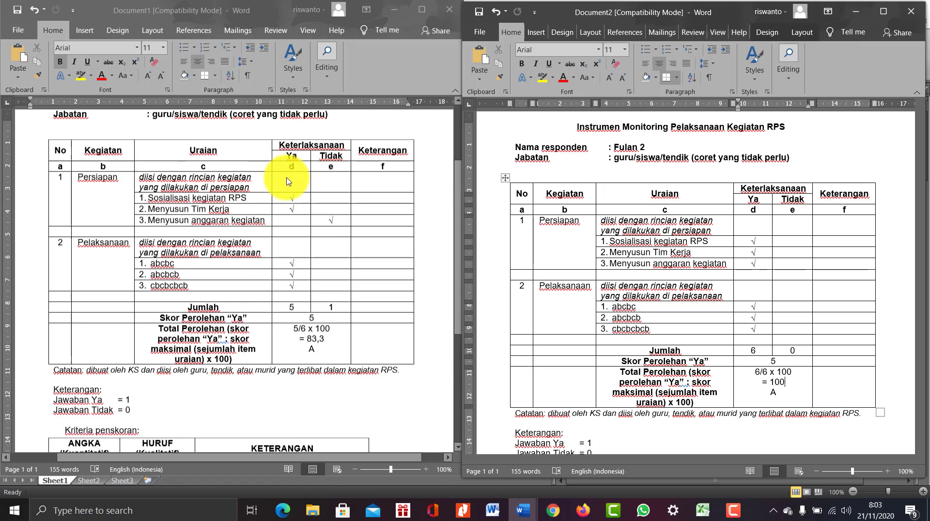
{"action": "scroll", "coordinate": [218, 203], "scroll_direction": "up", "scroll_amount": 4}
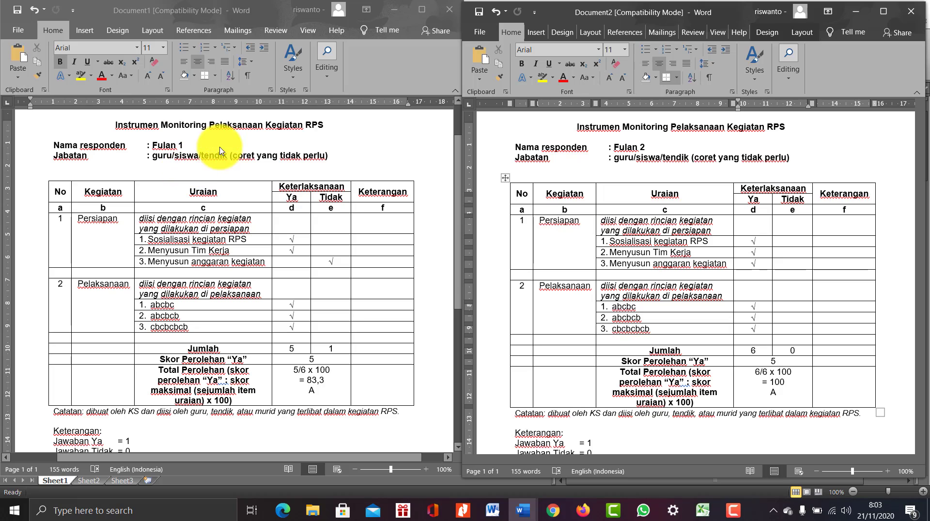
{"action": "left_click", "coordinate": [165, 153]}
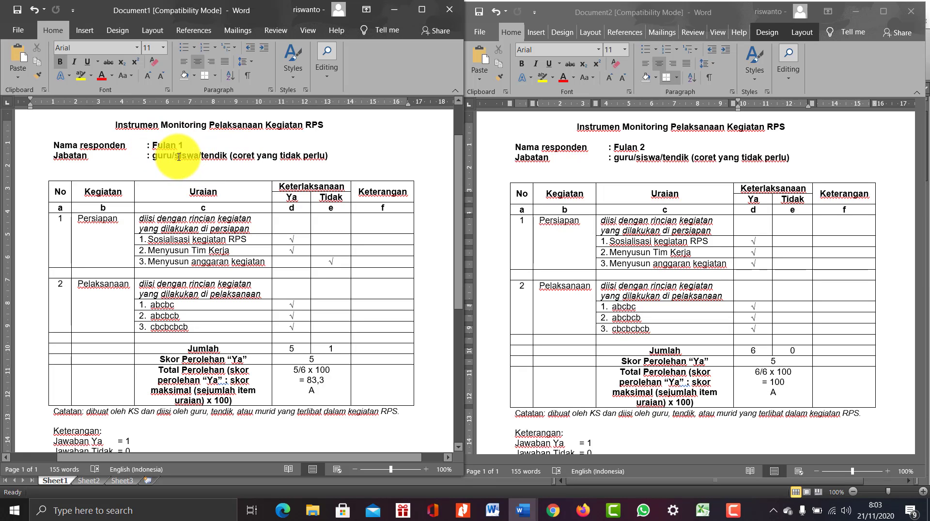
{"action": "left_click_drag", "start_coordinate": [192, 154], "coordinate": [207, 153]}
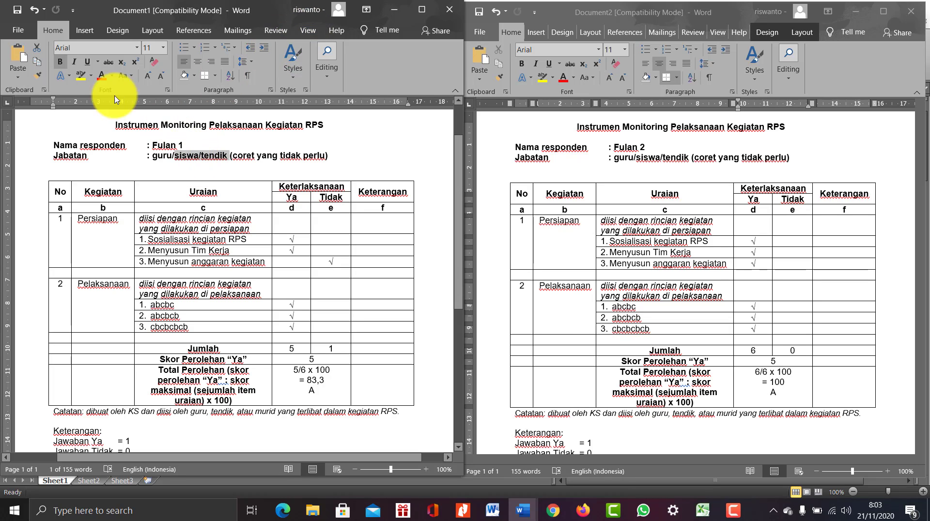
{"action": "left_click", "coordinate": [108, 62]}
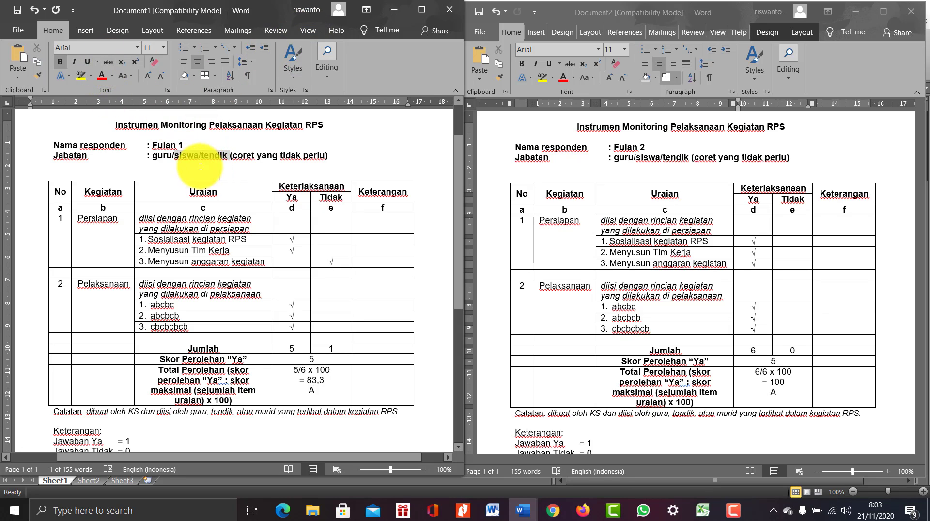
{"action": "left_click", "coordinate": [180, 147]}
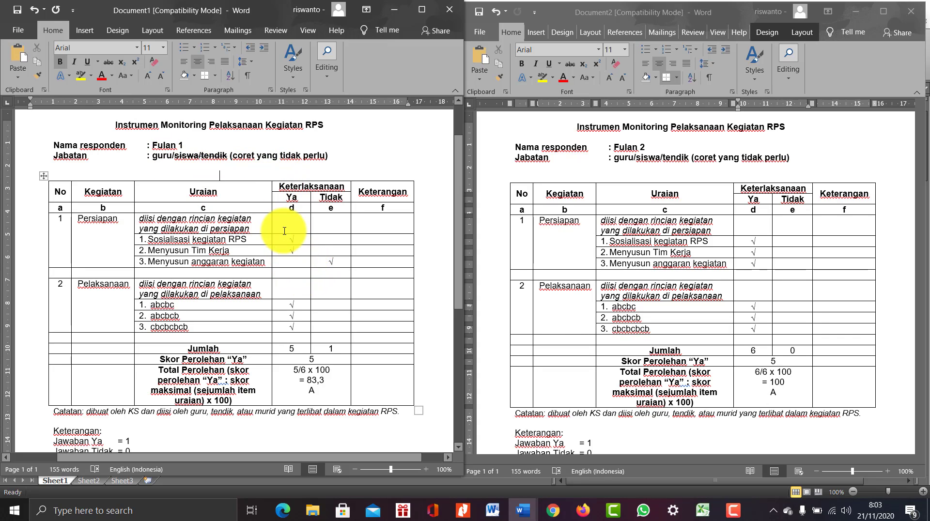
Examine the total score in Fulan 1's questionnaire and the Kriteria penskoran table below it
{"action": "scroll", "coordinate": [291, 248], "scroll_direction": "down", "scroll_amount": 1}
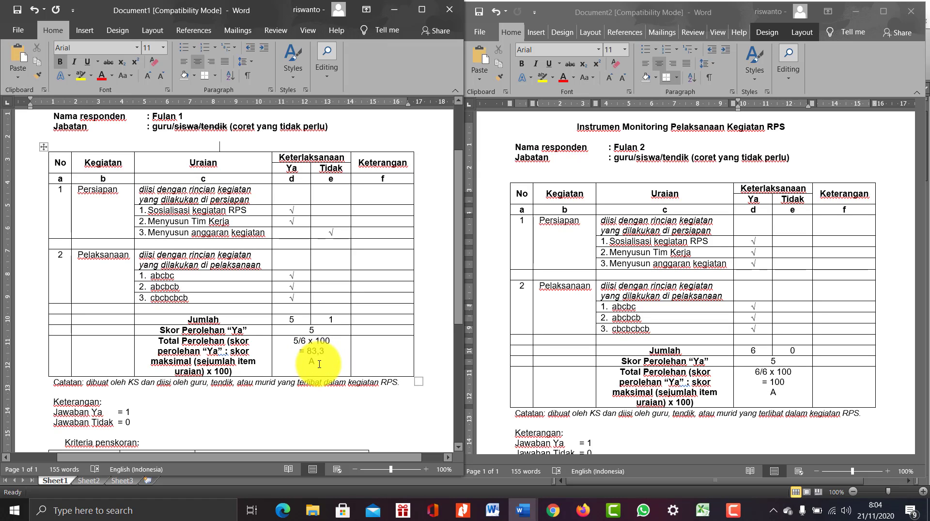
{"action": "scroll", "coordinate": [319, 364], "scroll_direction": "down", "scroll_amount": 6}
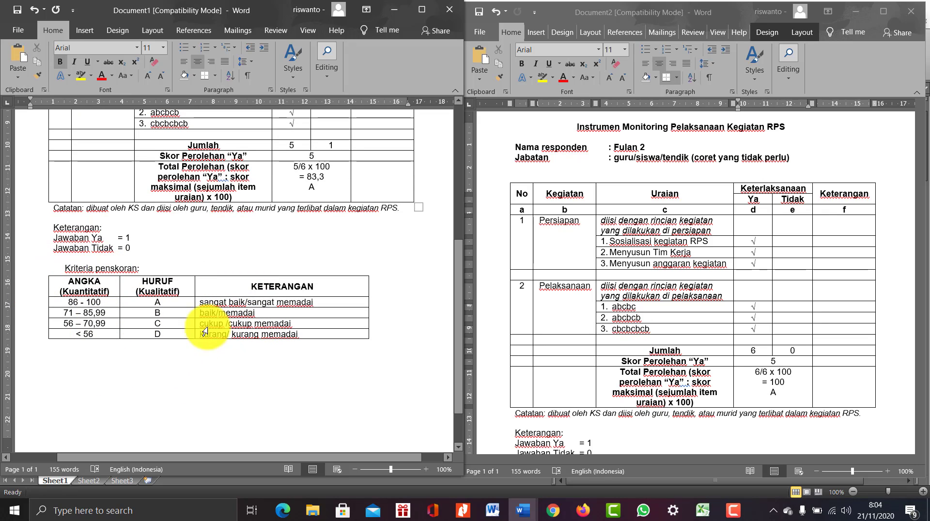
{"action": "scroll", "coordinate": [207, 337], "scroll_direction": "up", "scroll_amount": 6}
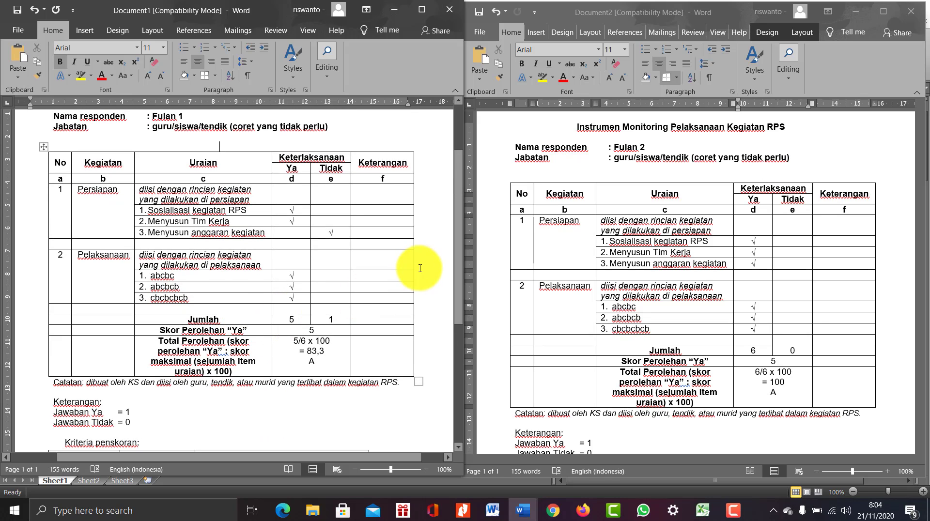
Strike through "siswa/tendik" in the Jabatan line of Fulan 2's questionnaire
{"action": "left_click", "coordinate": [610, 244]}
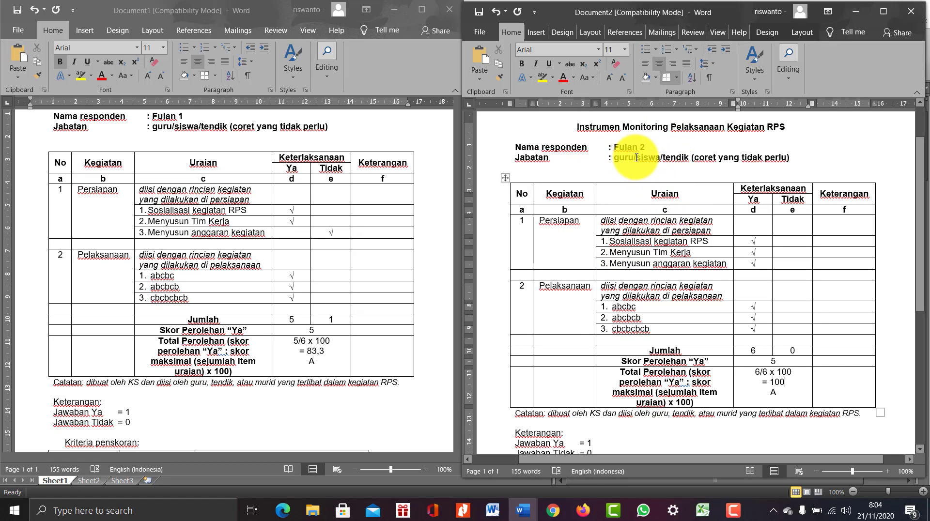
{"action": "left_click_drag", "start_coordinate": [678, 157], "coordinate": [689, 157]}
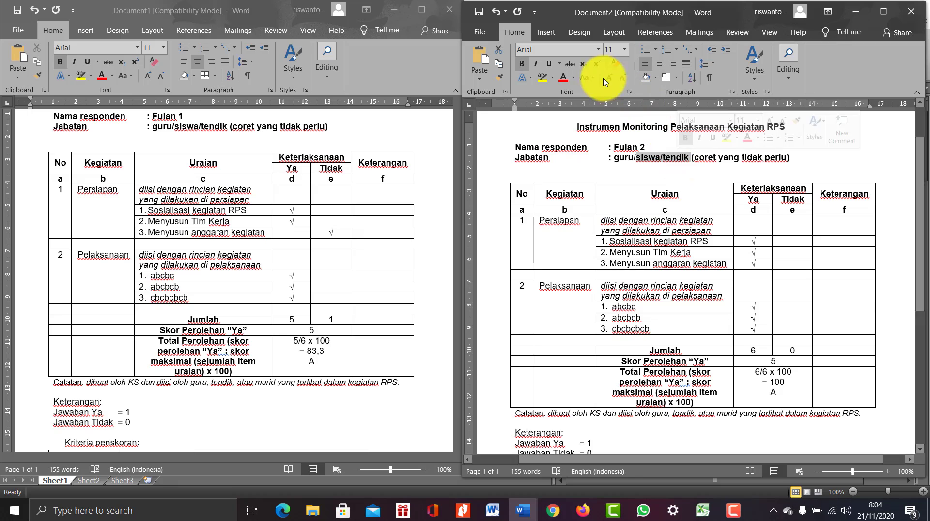
{"action": "left_click", "coordinate": [570, 64]}
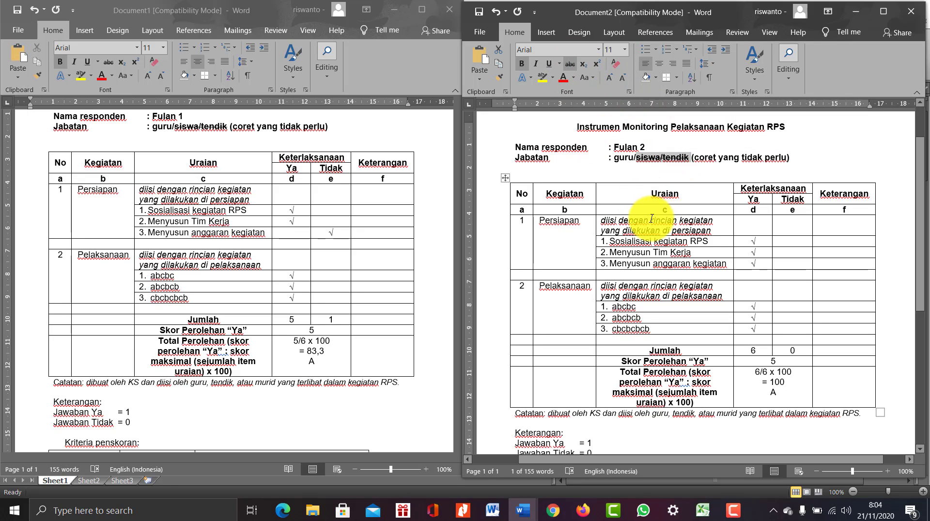
{"action": "left_click", "coordinate": [695, 208]}
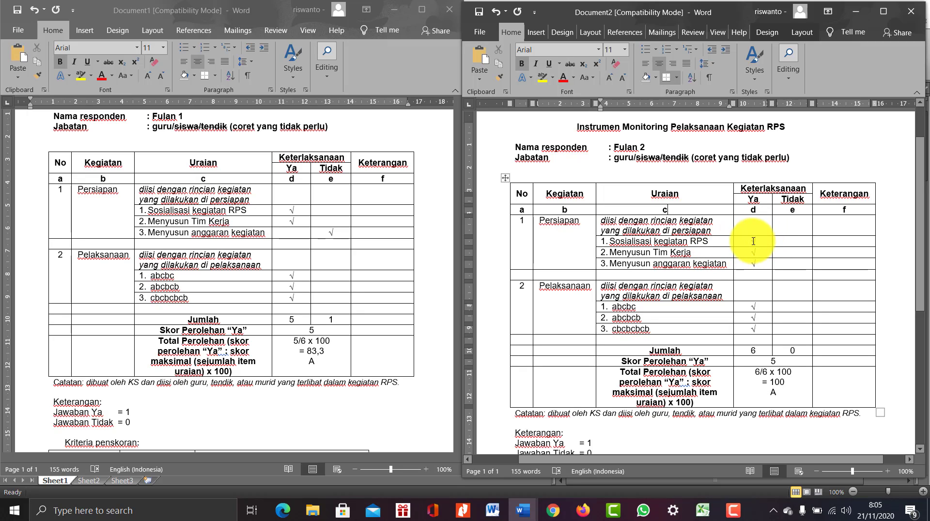
Check Fulan 2's Ya marks for Persiapan and the Total Perolehan results in both questionnaires
{"action": "left_click_drag", "start_coordinate": [753, 241], "coordinate": [754, 265]}
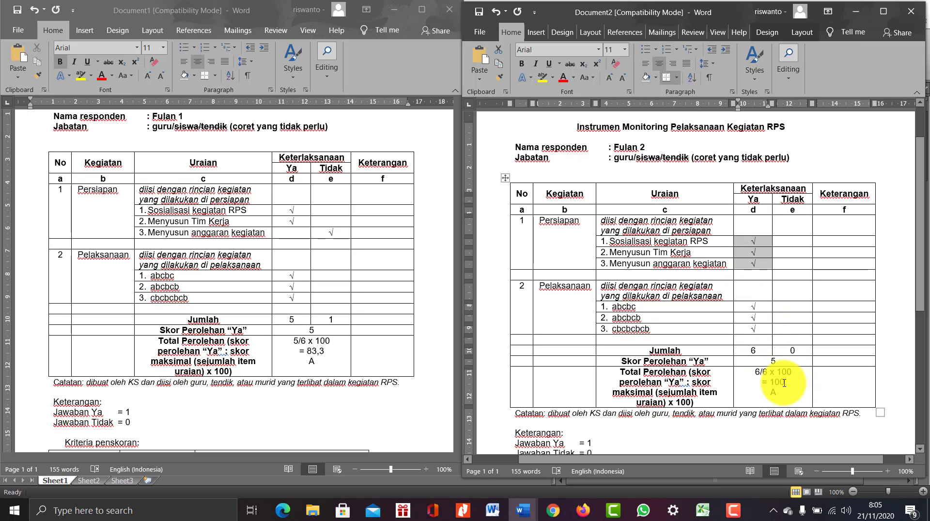
{"action": "left_click_drag", "start_coordinate": [784, 382], "coordinate": [770, 382]}
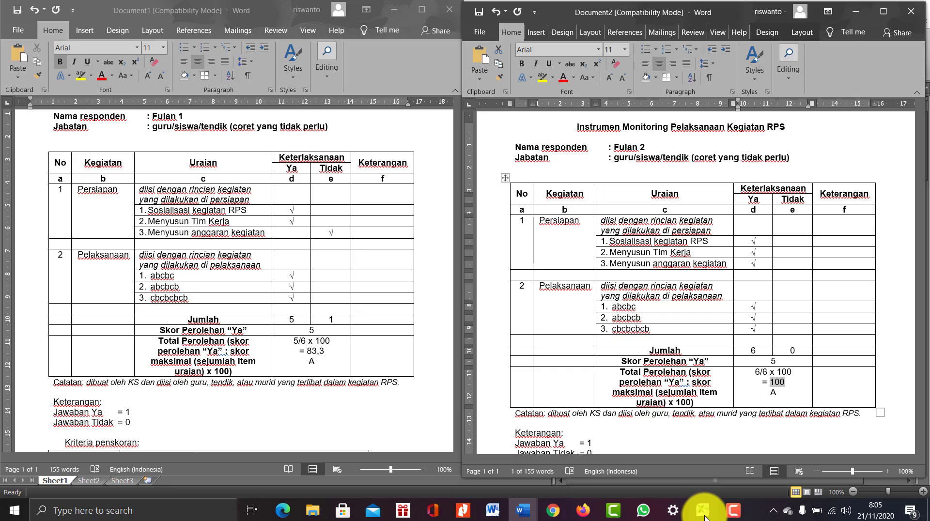
{"action": "left_click", "coordinate": [328, 350]}
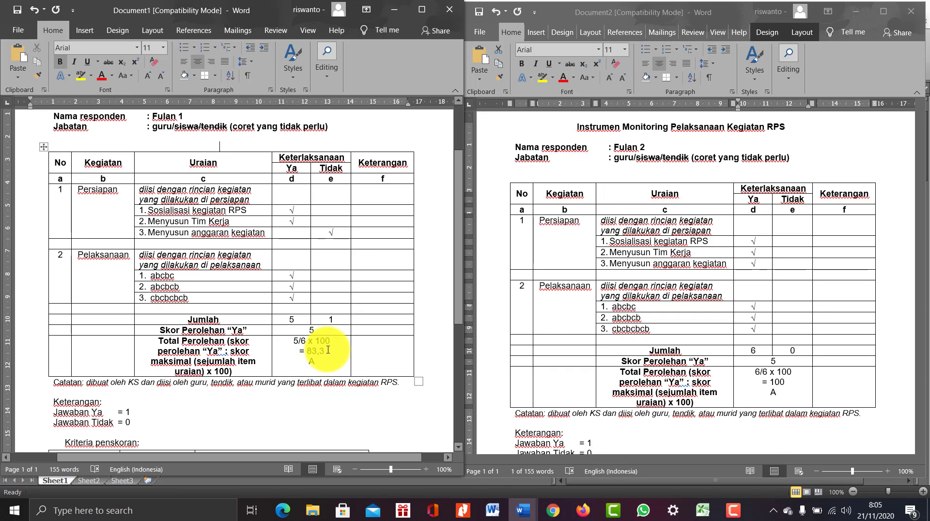
{"action": "left_click_drag", "start_coordinate": [328, 349], "coordinate": [307, 349]}
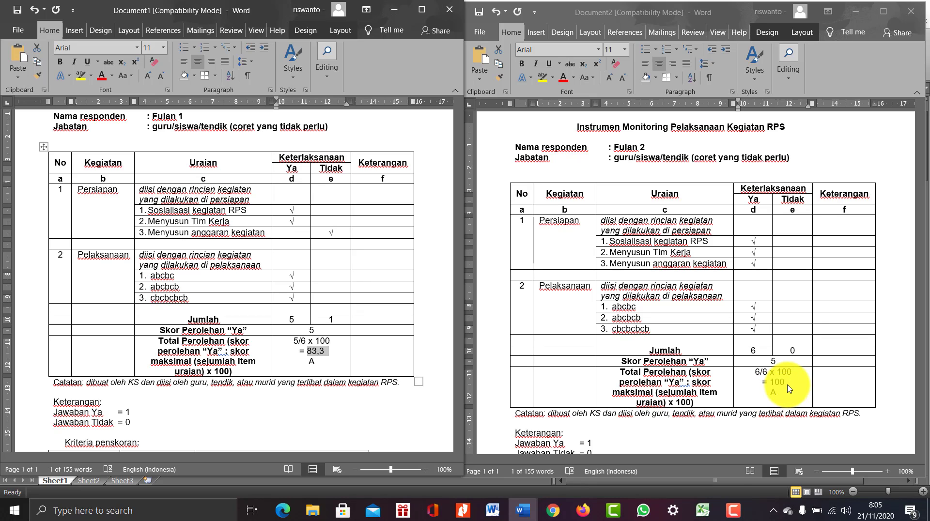
Switch to the Excel workbook and set Fulan 1's Hasil Angket in the Rekapitulasi Respon Guru table to 83,3
{"action": "left_click", "coordinate": [706, 514]}
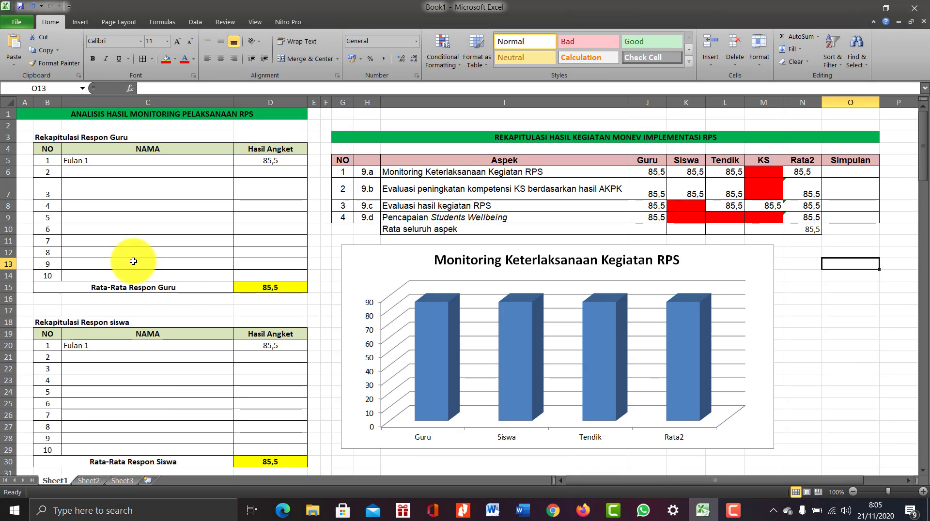
{"action": "left_click", "coordinate": [126, 159]}
{"action": "left_click", "coordinate": [275, 162]}
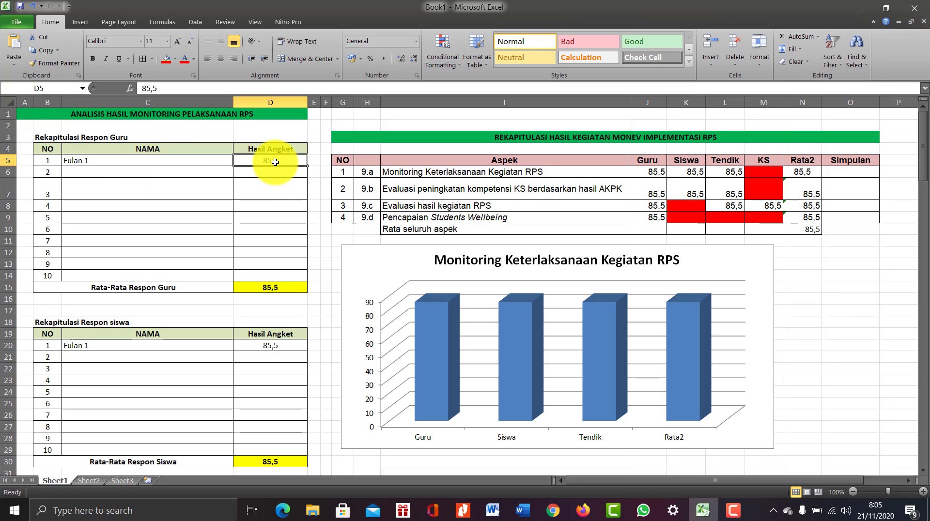
{"action": "type", "text": "83,"}
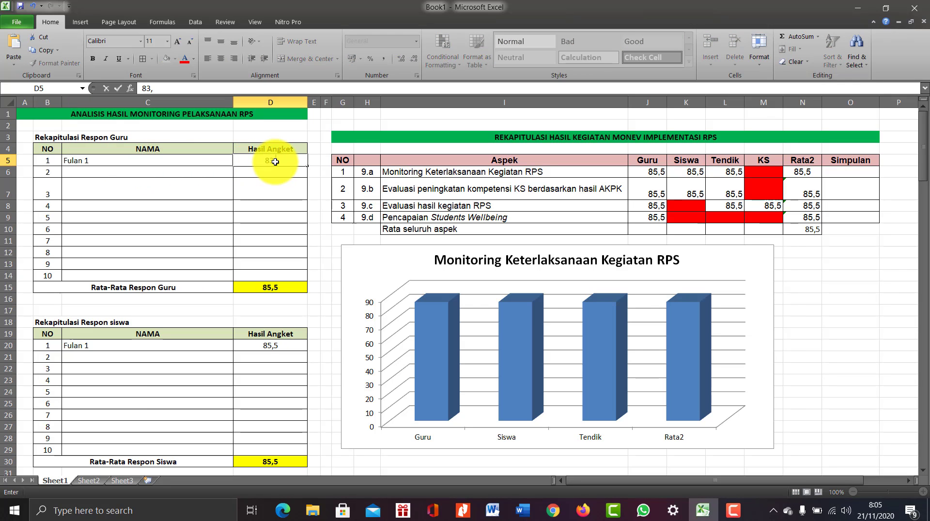
{"action": "type", "text": "3"}
{"action": "key", "text": "Return"}
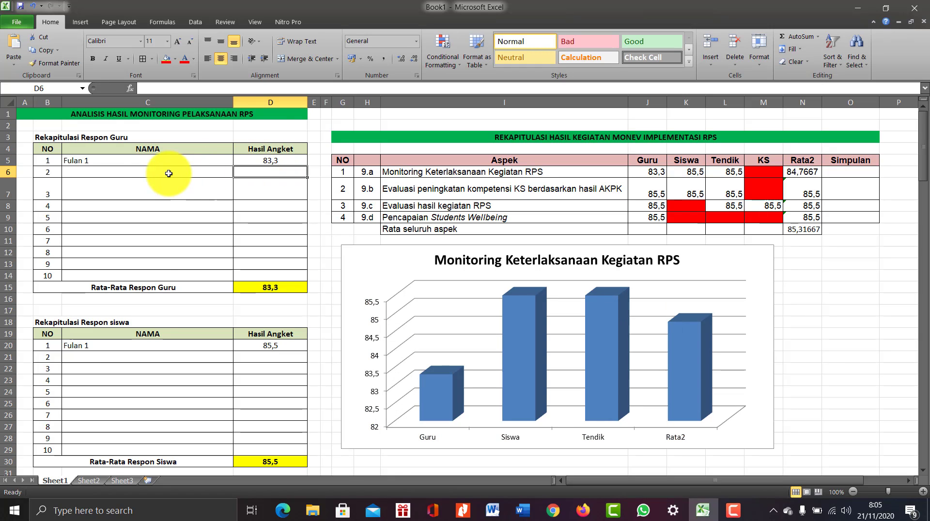
Add Fulan 2 with a Hasil Angket of 100 as the second entry in the Guru table, and reduce the height of row 7
{"action": "left_click", "coordinate": [150, 175]}
{"action": "type", "text": "fU"}
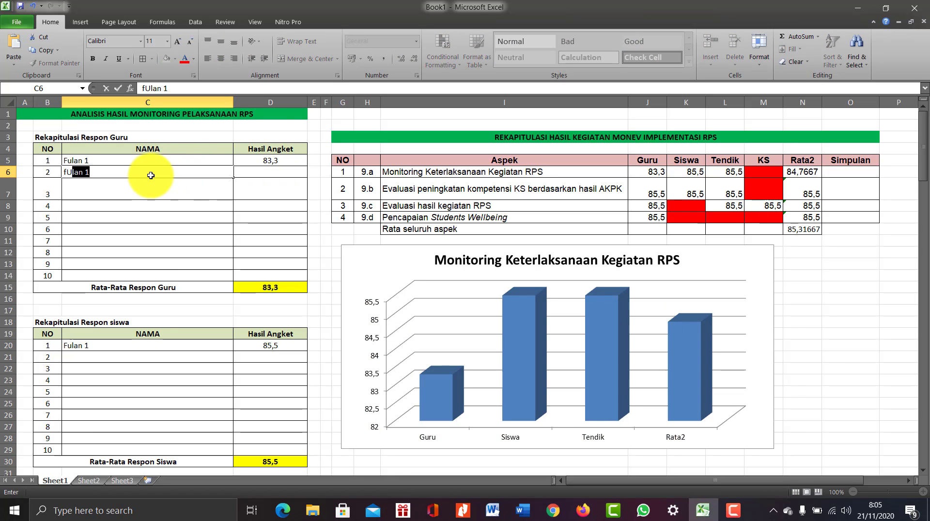
{"action": "key", "text": "BackSpace"}
{"action": "key", "text": "BackSpace"}
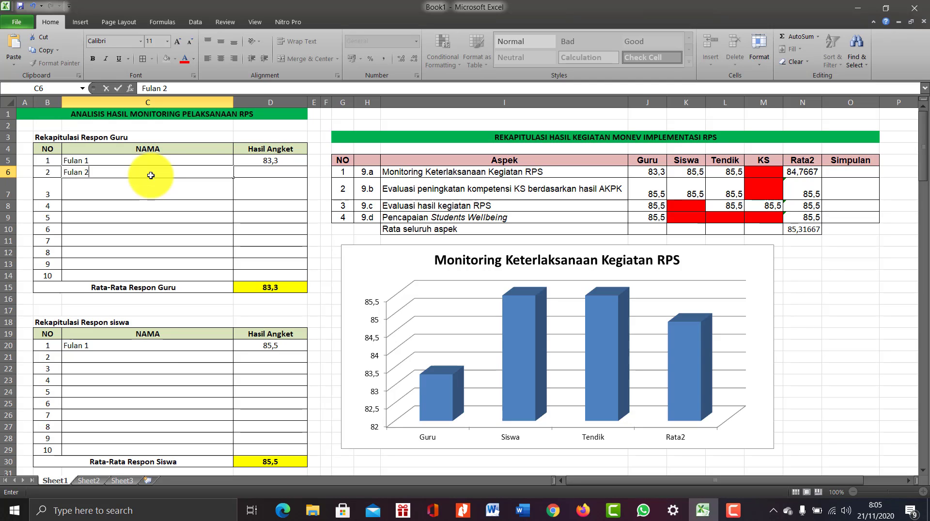
{"action": "left_click", "coordinate": [263, 174]}
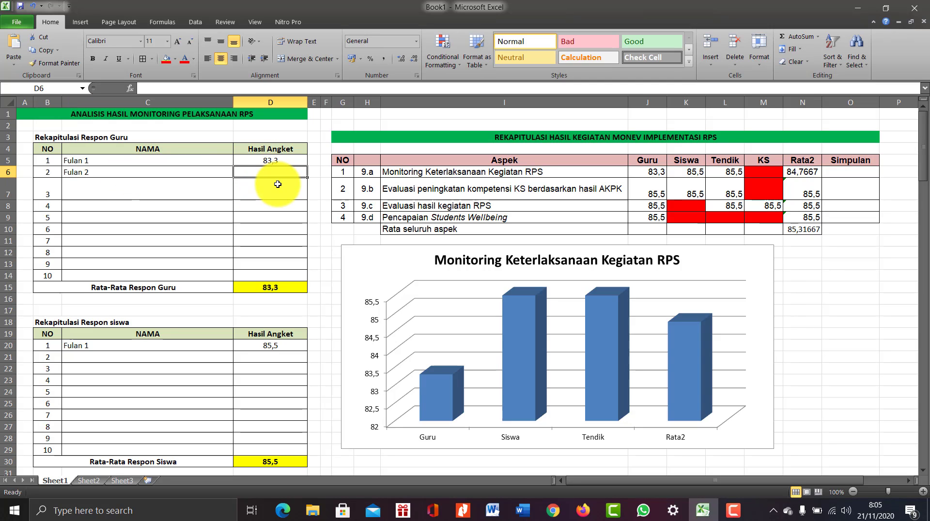
{"action": "type", "text": "100"}
{"action": "key", "text": "Return"}
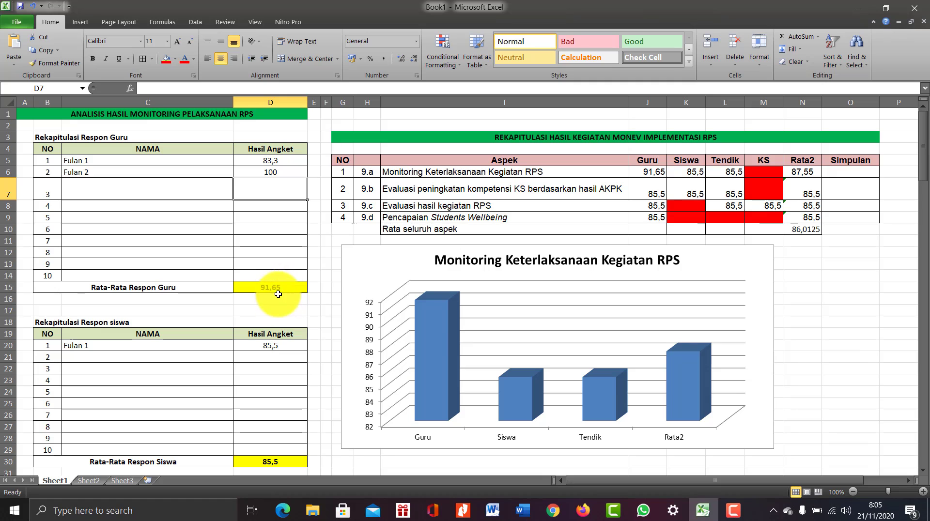
{"action": "mouse_move", "coordinate": [10, 200]}
{"action": "left_mouse_down"}
{"action": "mouse_move", "coordinate": [9, 178]}
{"action": "mouse_move", "coordinate": [8, 193]}
{"action": "left_mouse_up"}
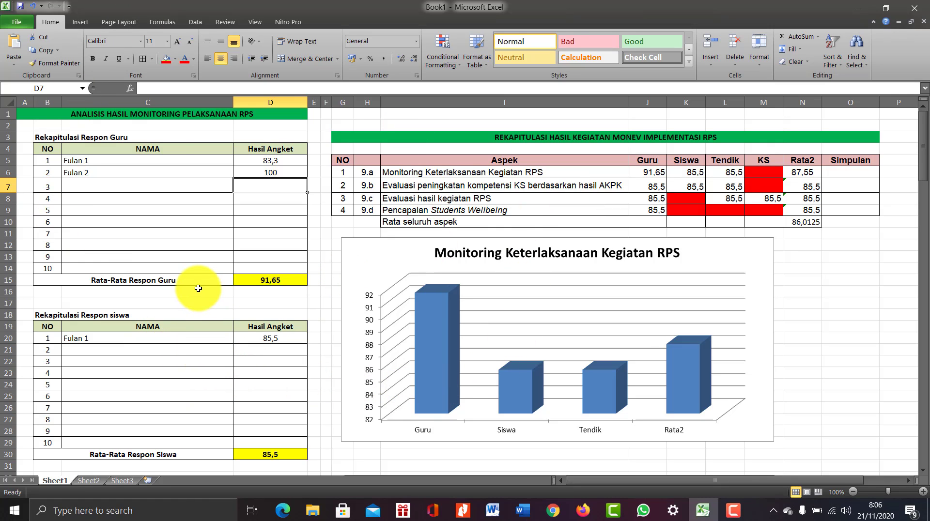
Enter siswan 1, Siswa 2 and Siswa 3 as the first three names in the monitoring section's Rekapitulasi Respon siswa table
{"action": "left_click", "coordinate": [95, 340]}
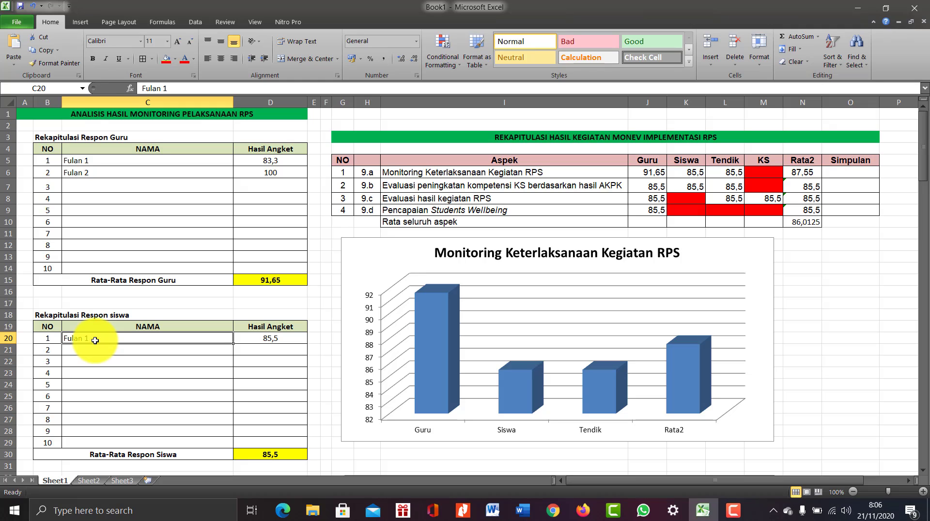
{"action": "type", "text": "sisw"}
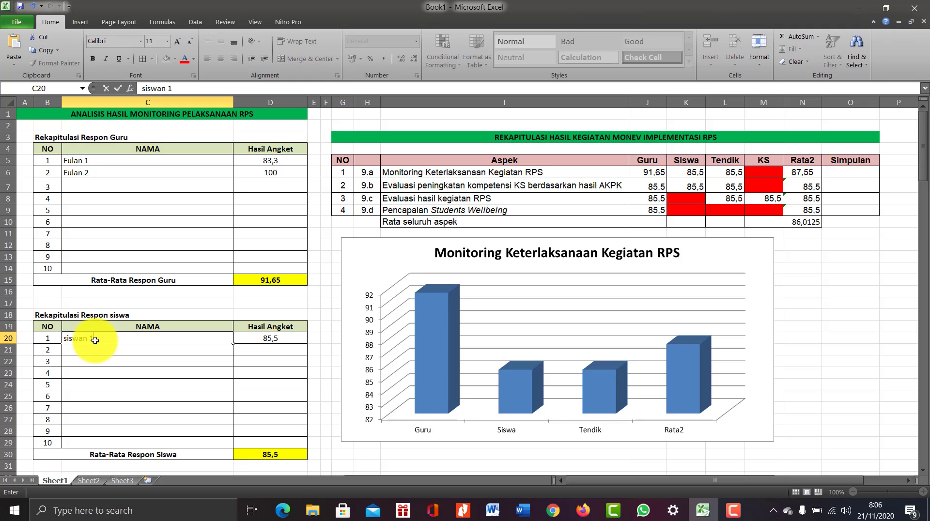
{"action": "type", "text": "an 1"}
{"action": "key", "text": "Return"}
{"action": "type", "text": "Siswa"}
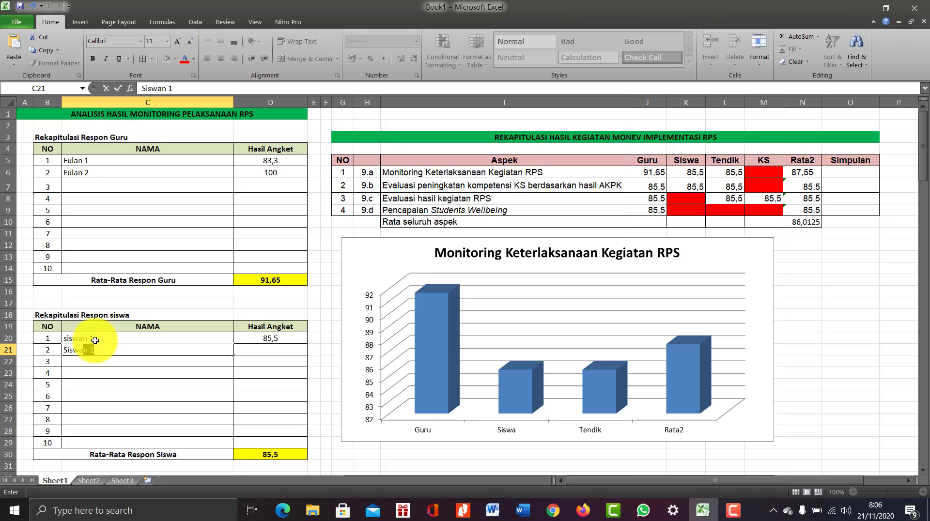
{"action": "type", "text": " 2"}
{"action": "key", "text": "Return"}
{"action": "type", "text": "S"}
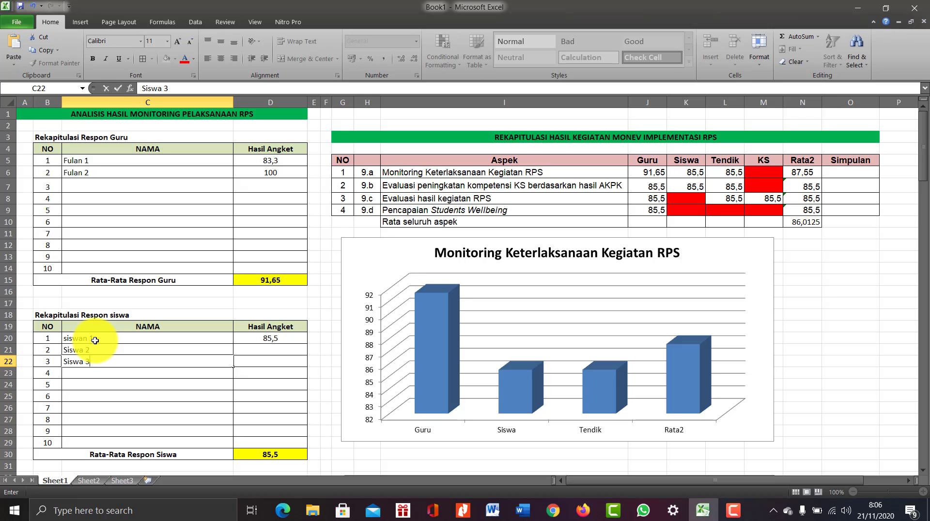
{"action": "type", "text": "iswa 3"}
Set the Hasil Angket scores of the three students in the Rekapitulasi Respon siswa table to 90, 97,4 and 100
{"action": "left_click", "coordinate": [264, 339]}
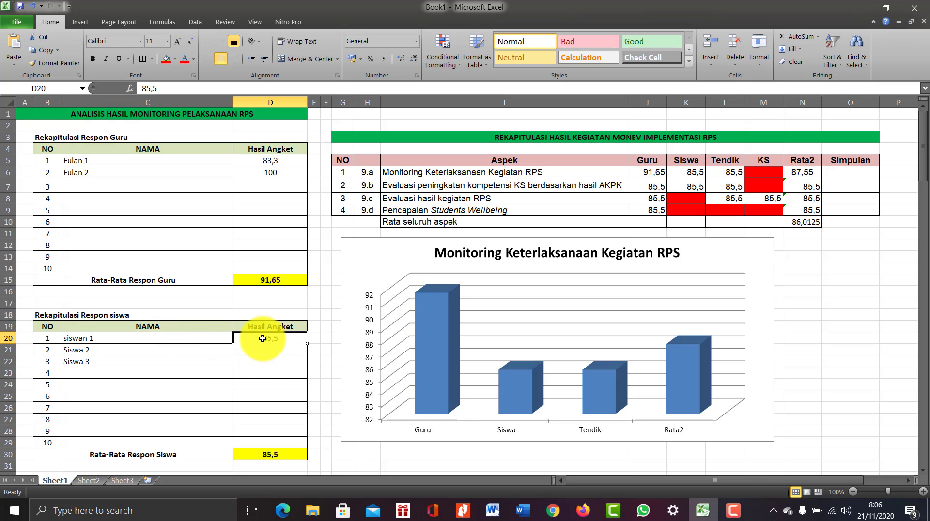
{"action": "type", "text": "90"}
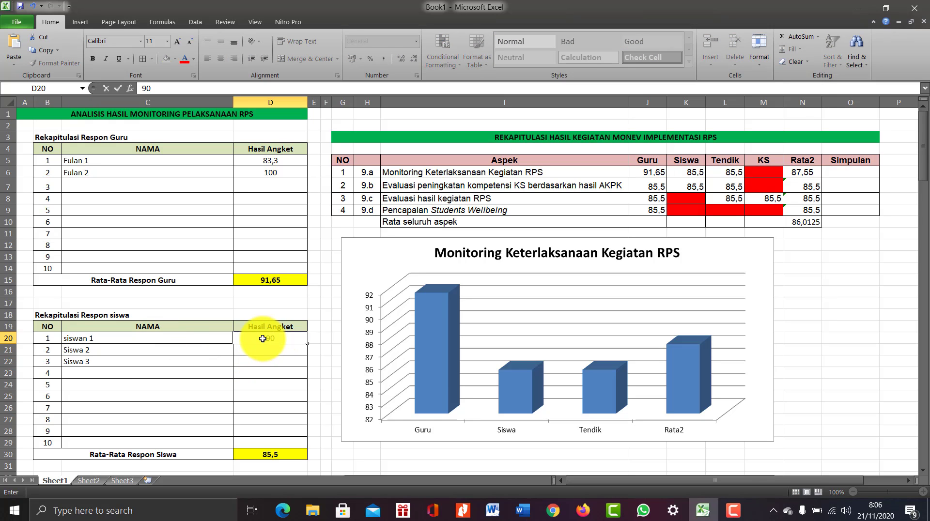
{"action": "key", "text": "Return"}
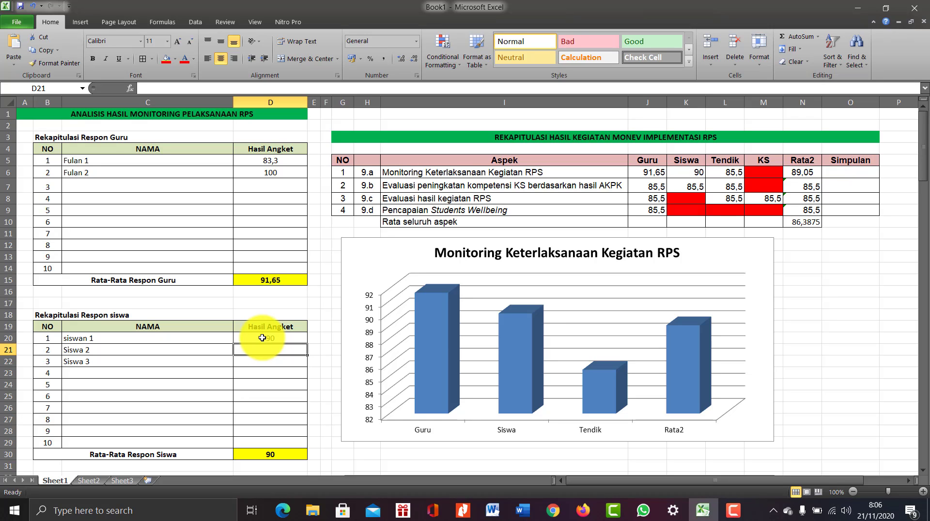
{"action": "type", "text": "97,4"}
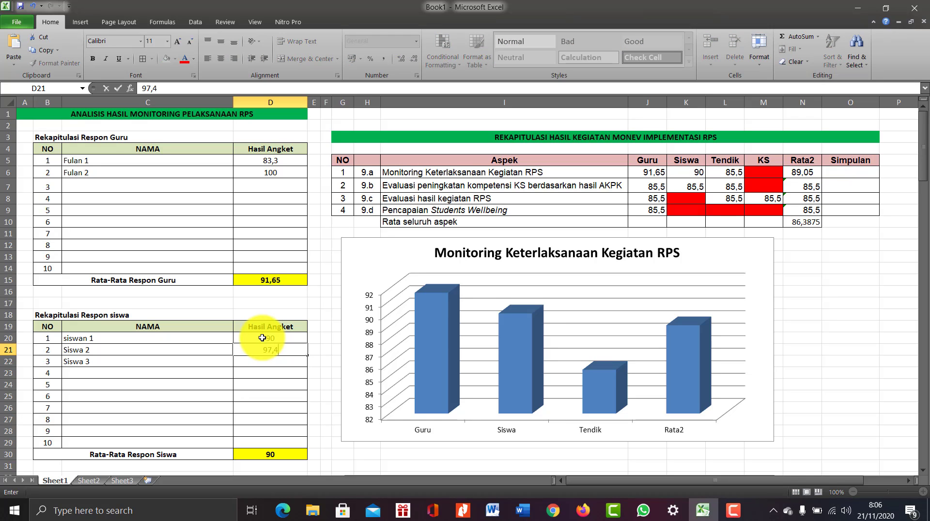
{"action": "key", "text": "Return"}
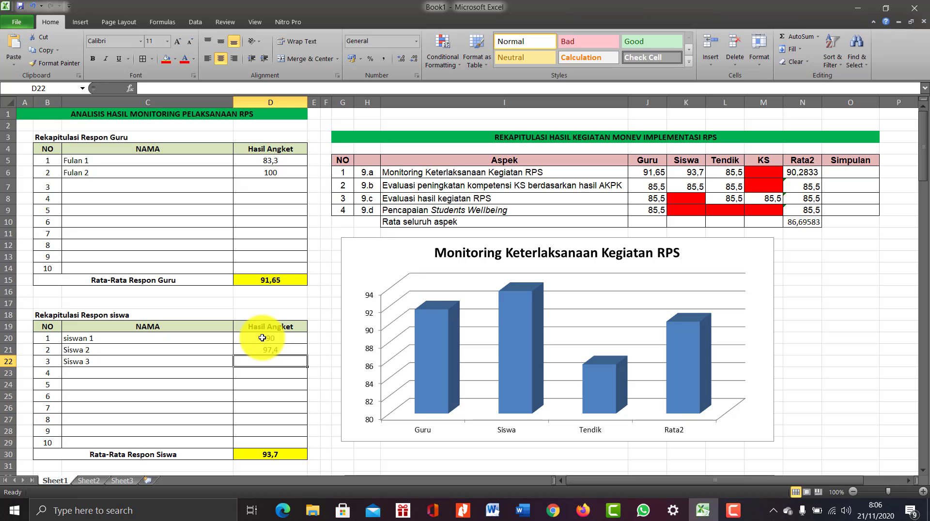
{"action": "type", "text": "1"}
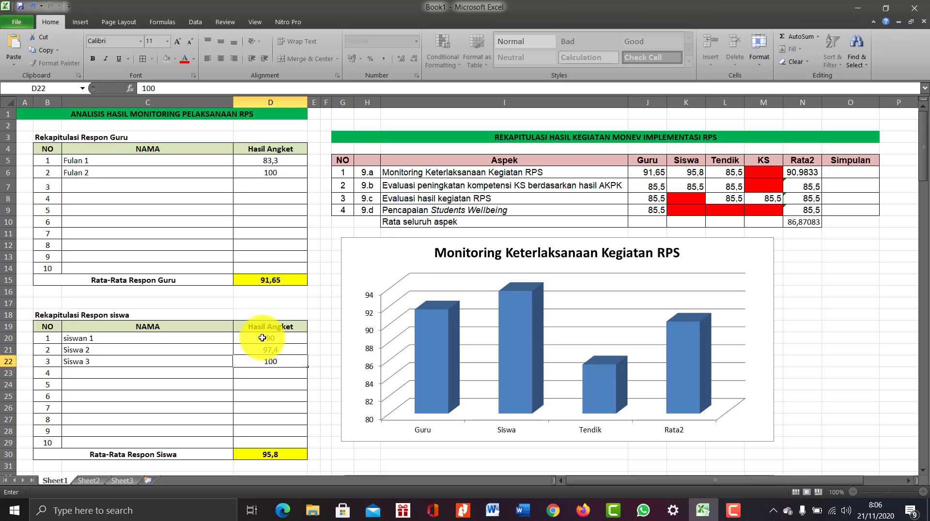
{"action": "type", "text": "00"}
{"action": "key", "text": "Return"}
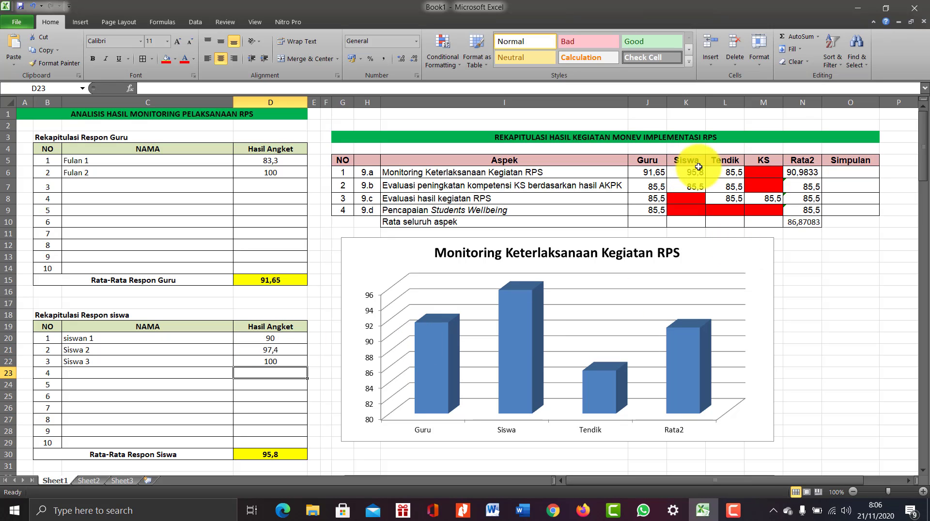
Rename the first entry in the Rekapitulasi Respon Tenaga Pendidik (staf) table to staf 1 and set its Hasil Angket to 95
{"action": "scroll", "coordinate": [267, 318], "scroll_direction": "down", "scroll_amount": 3}
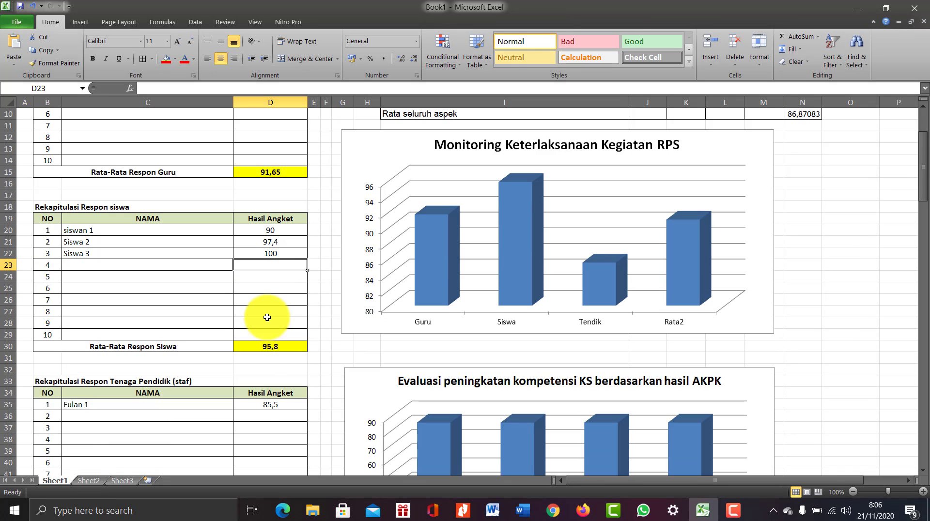
{"action": "scroll", "coordinate": [257, 398], "scroll_direction": "down", "scroll_amount": 2}
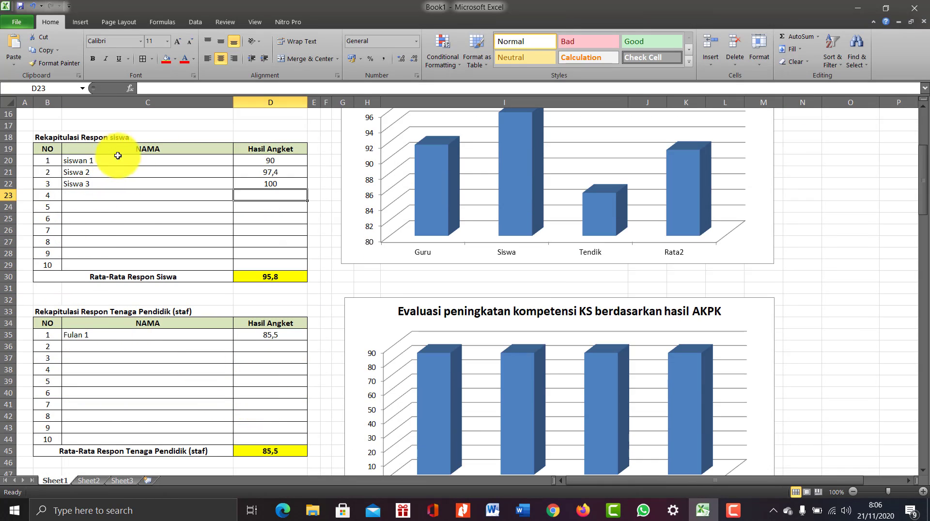
{"action": "left_click", "coordinate": [137, 336]}
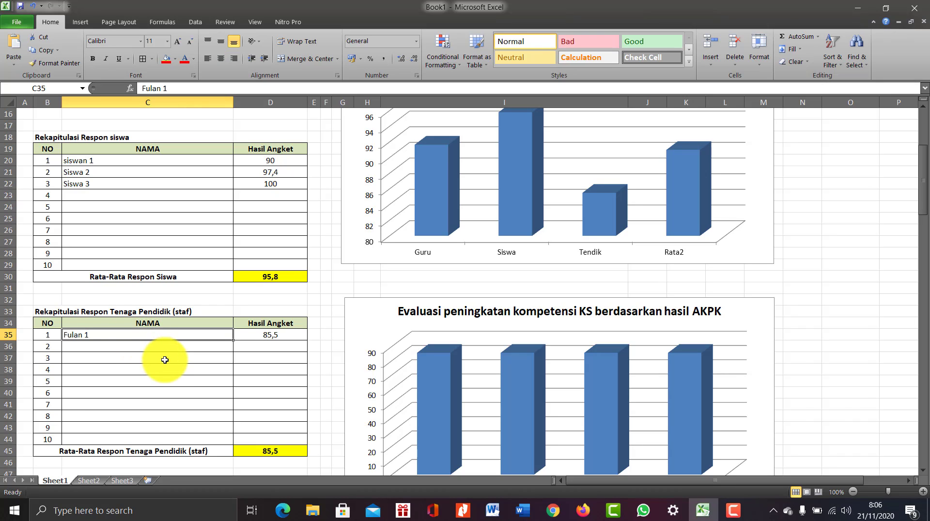
{"action": "type", "text": "staf"}
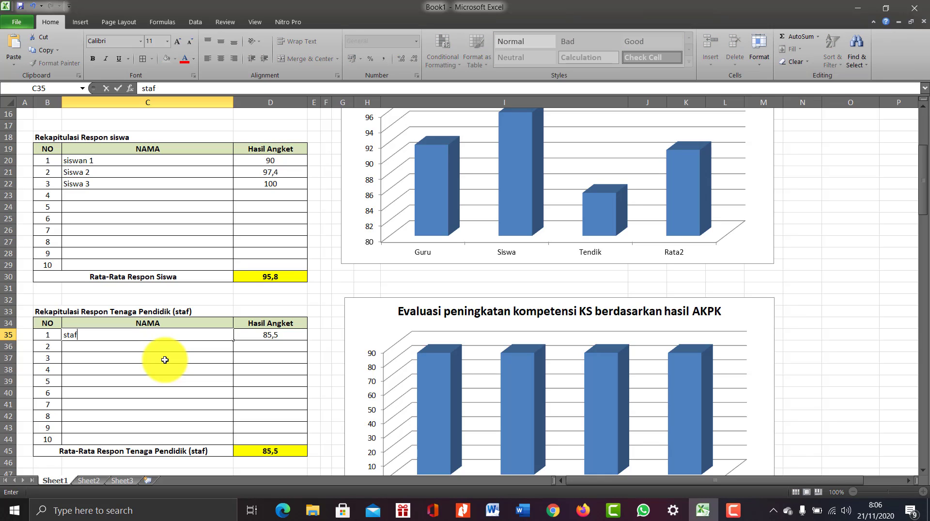
{"action": "key", "text": "Return"}
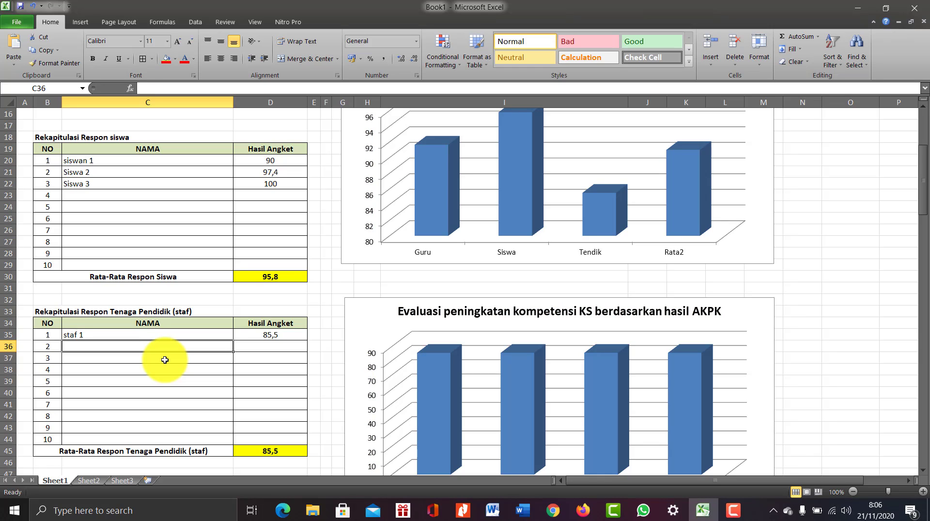
{"action": "left_click", "coordinate": [257, 339]}
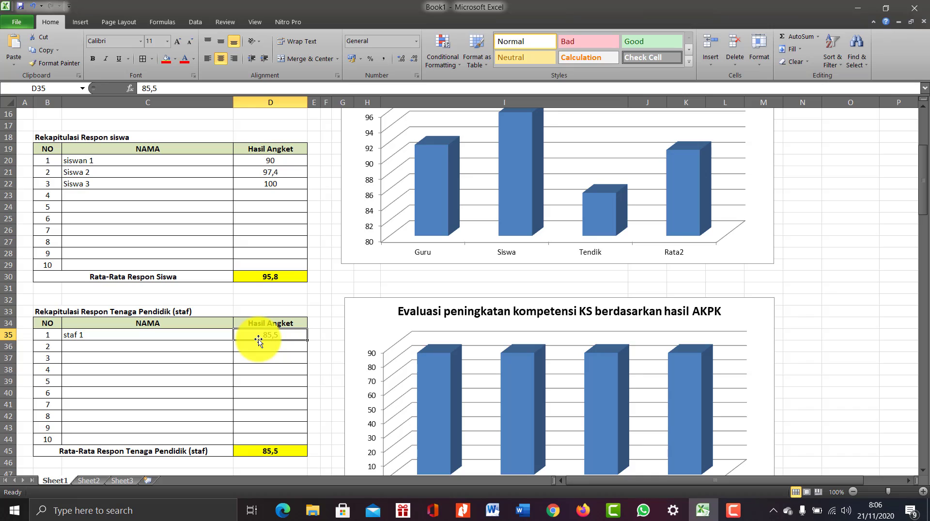
{"action": "type", "text": "95"}
{"action": "key", "text": "Return"}
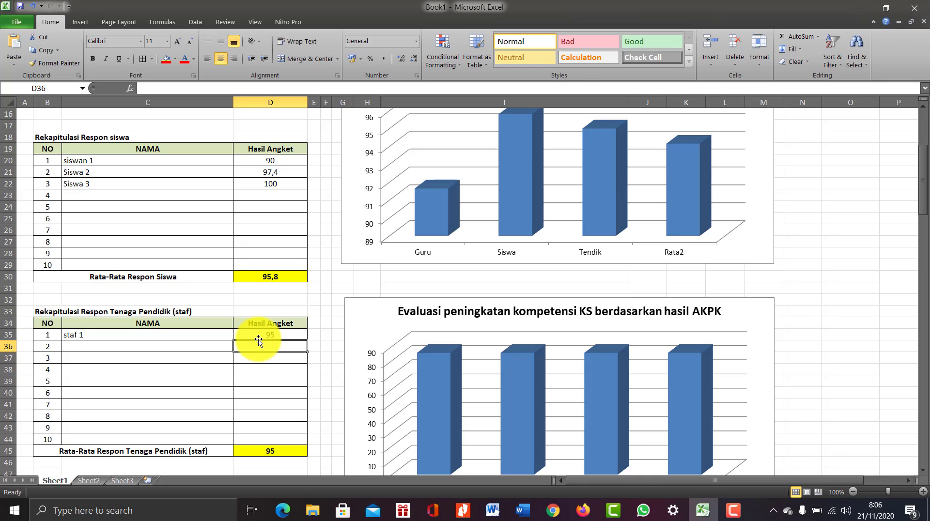
Add Staf 2 with a Hasil Angket of 100 as the second staff entry, and check the updated monitoring recap and chart
{"action": "key", "text": "Left"}
{"action": "type", "text": "S"}
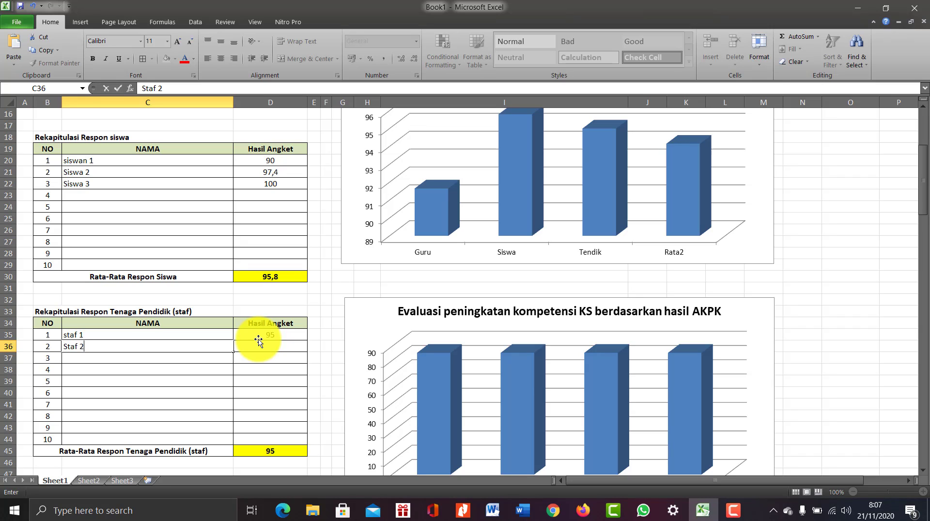
{"action": "left_click", "coordinate": [260, 344]}
{"action": "type", "text": "1-"}
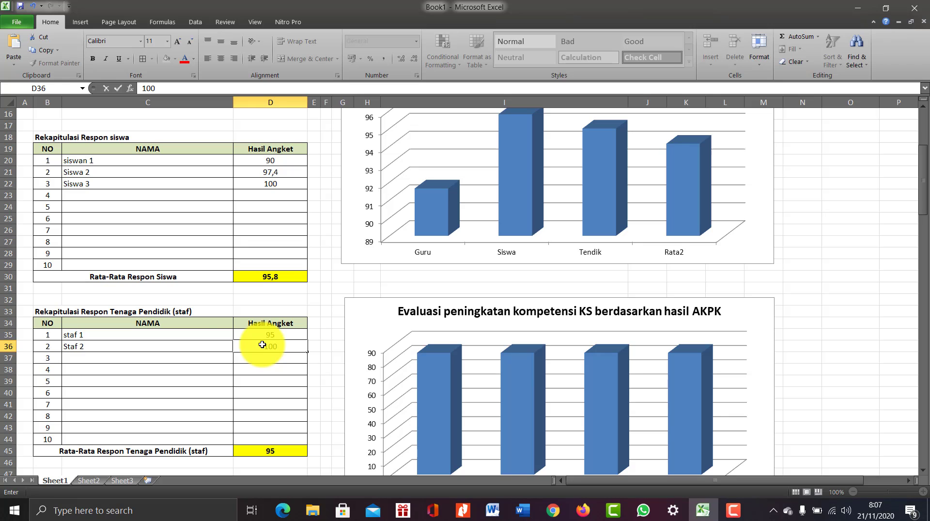
{"action": "key", "text": "Return"}
{"action": "scroll", "coordinate": [328, 299], "scroll_direction": "up", "scroll_amount": 1}
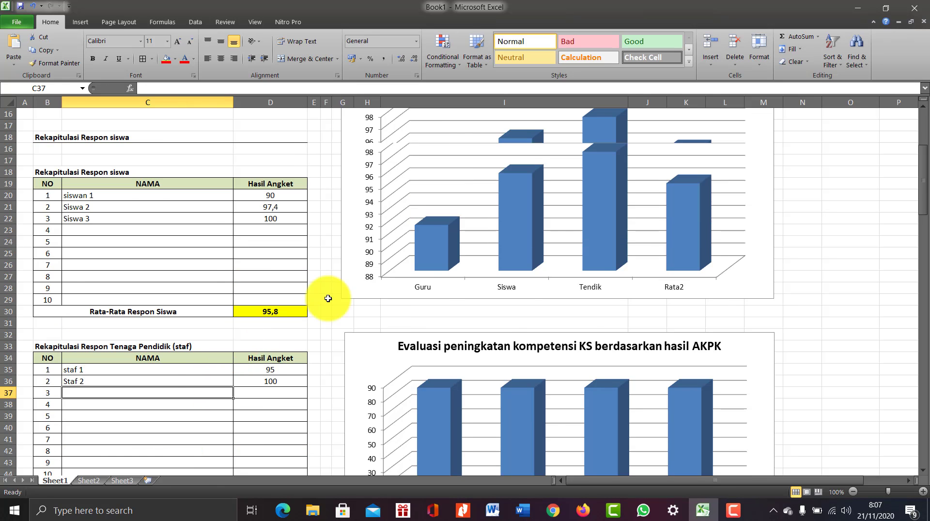
{"action": "scroll", "coordinate": [327, 298], "scroll_direction": "up", "scroll_amount": 5}
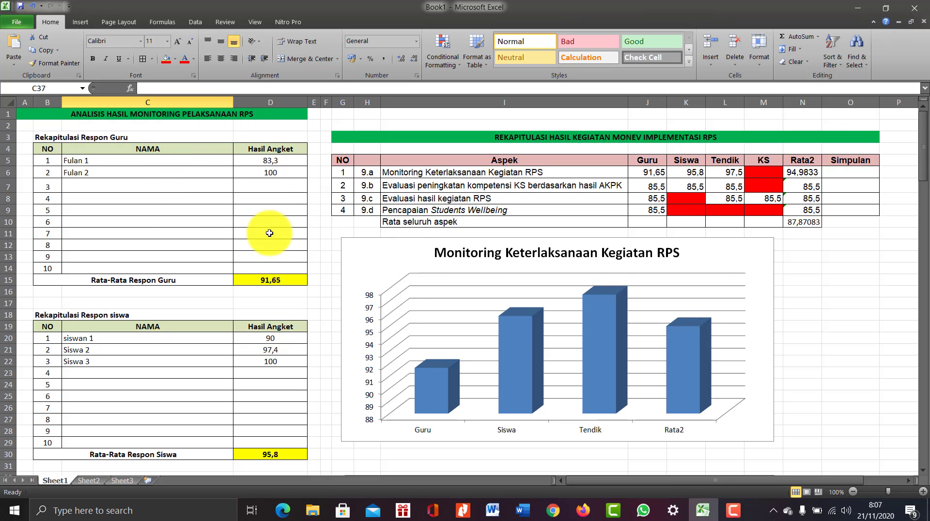
Add fulan 2 with a Hasil Angket of 78 to the Guru table under Evaluasi peningkatan kompetensi KS berdasarkan hasil AKPK
{"action": "scroll", "coordinate": [304, 288], "scroll_direction": "down", "scroll_amount": 4}
{"action": "scroll", "coordinate": [304, 289], "scroll_direction": "down", "scroll_amount": 8}
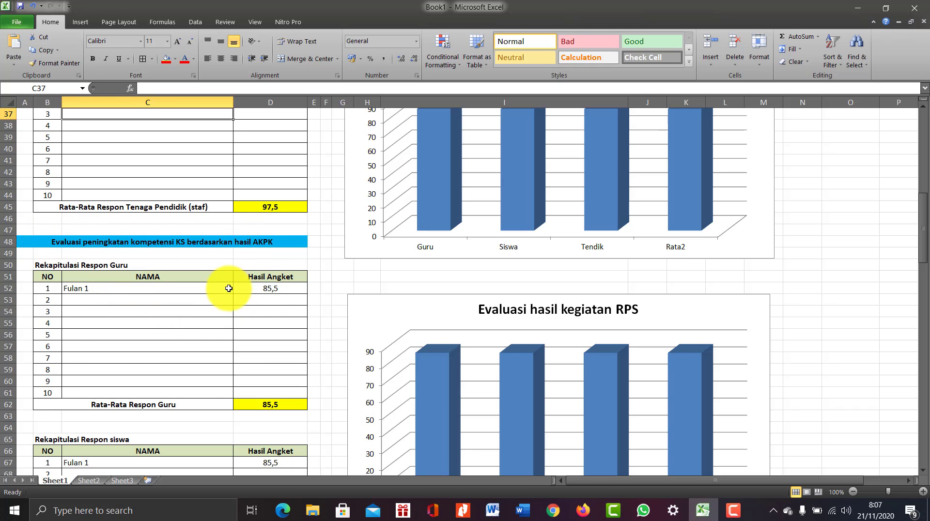
{"action": "left_click", "coordinate": [191, 298]}
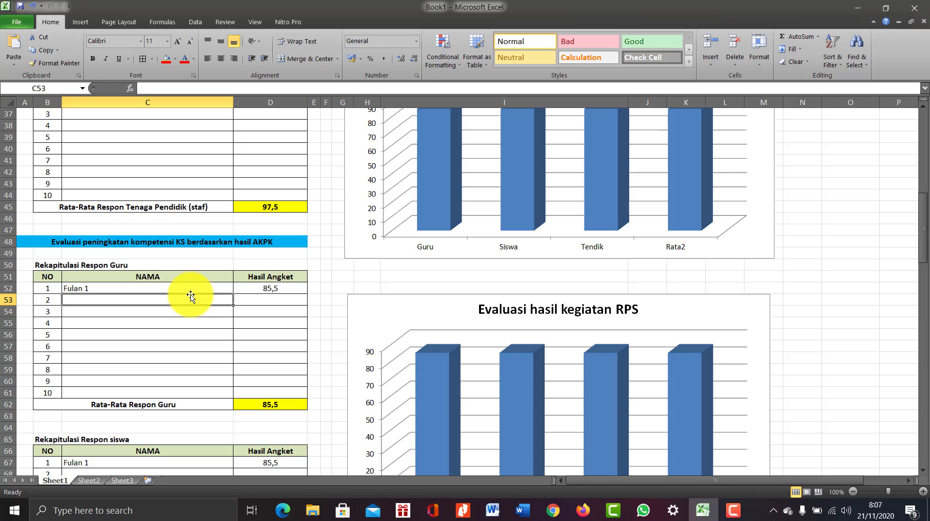
{"action": "type", "text": "fulan"}
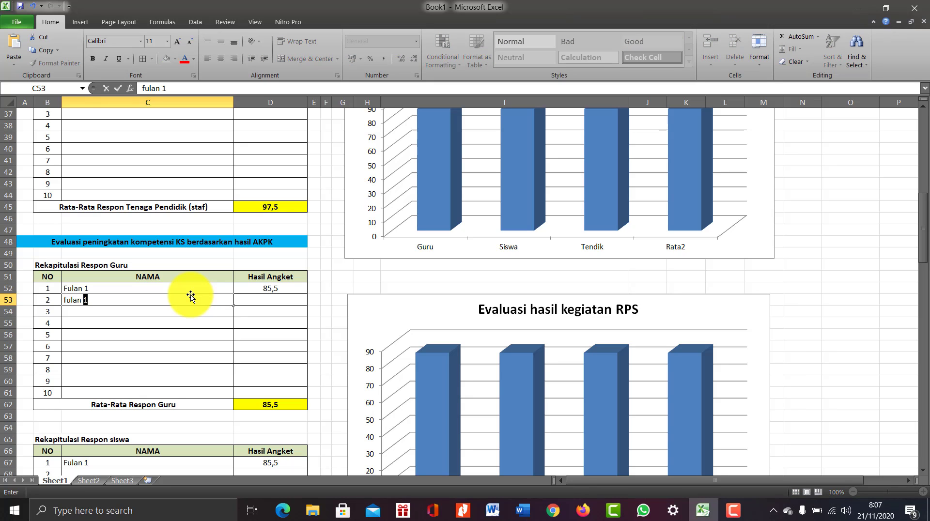
{"action": "type", "text": " 2"}
{"action": "key", "text": "Tab"}
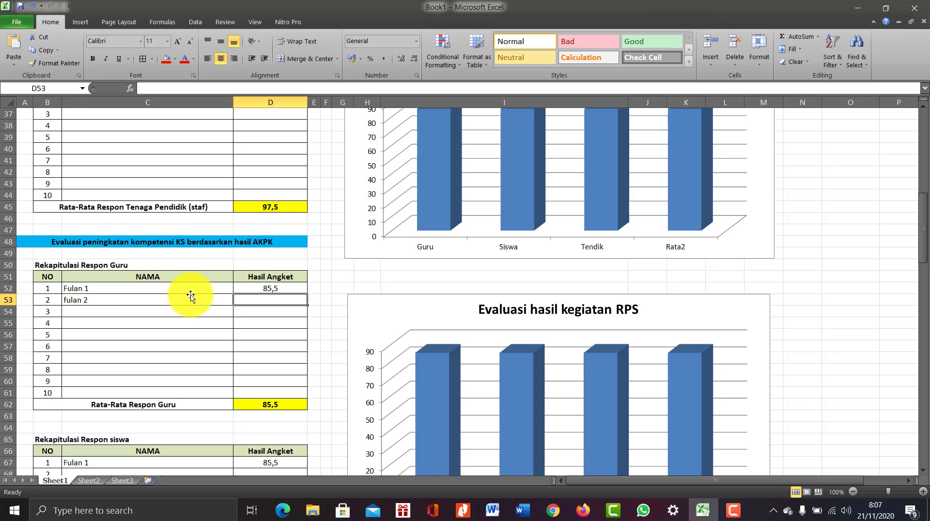
{"action": "type", "text": "78"}
{"action": "left_click_drag", "start_coordinate": [69, 335], "coordinate": [69, 324]}
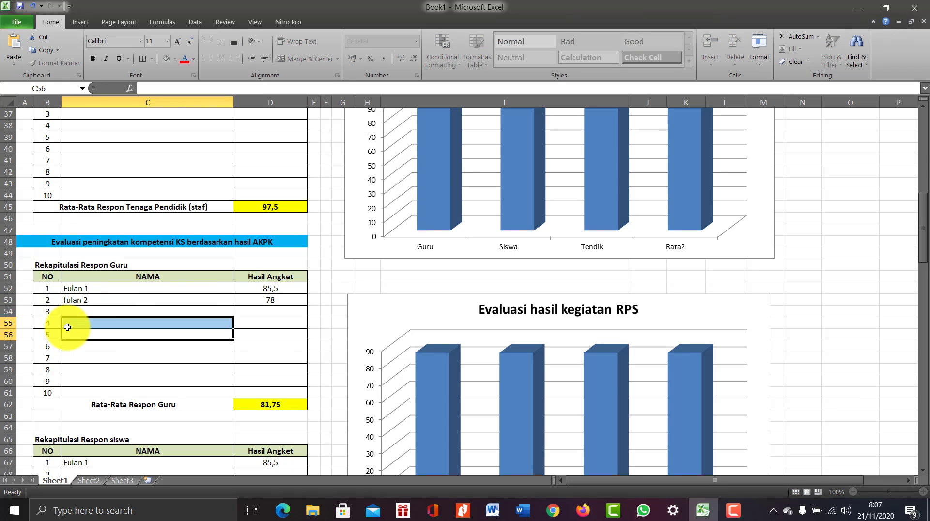
Add fulan2 with a Hasil Angket of 99 as the second entry in the AKPK evaluation's Rekapitulasi Respon siswa table
{"action": "scroll", "coordinate": [207, 291], "scroll_direction": "down", "scroll_amount": 5}
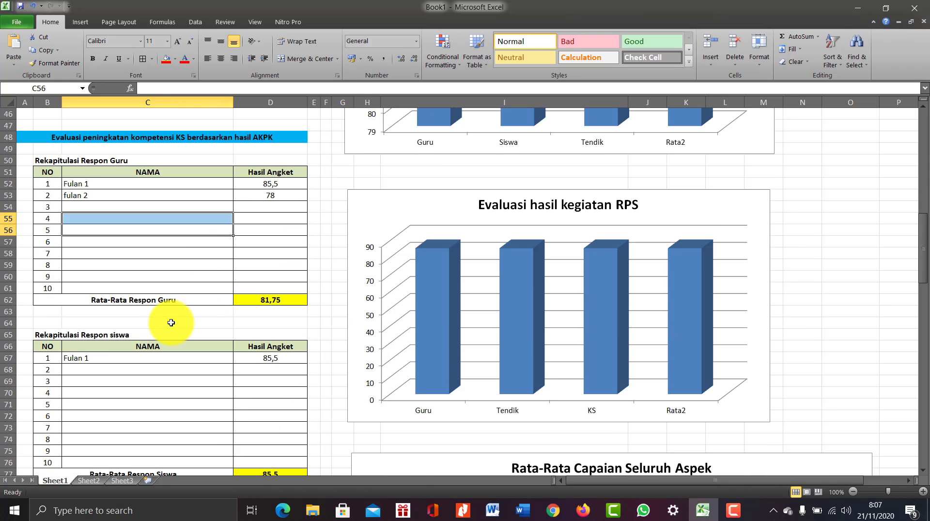
{"action": "scroll", "coordinate": [170, 305], "scroll_direction": "up", "scroll_amount": 3}
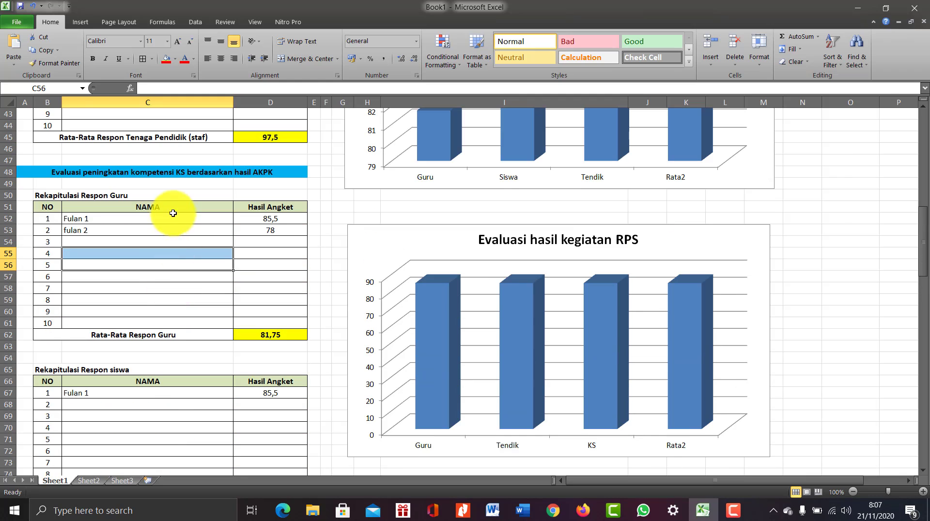
{"action": "scroll", "coordinate": [127, 325], "scroll_direction": "down", "scroll_amount": 2}
{"action": "scroll", "coordinate": [124, 315], "scroll_direction": "up", "scroll_amount": 2}
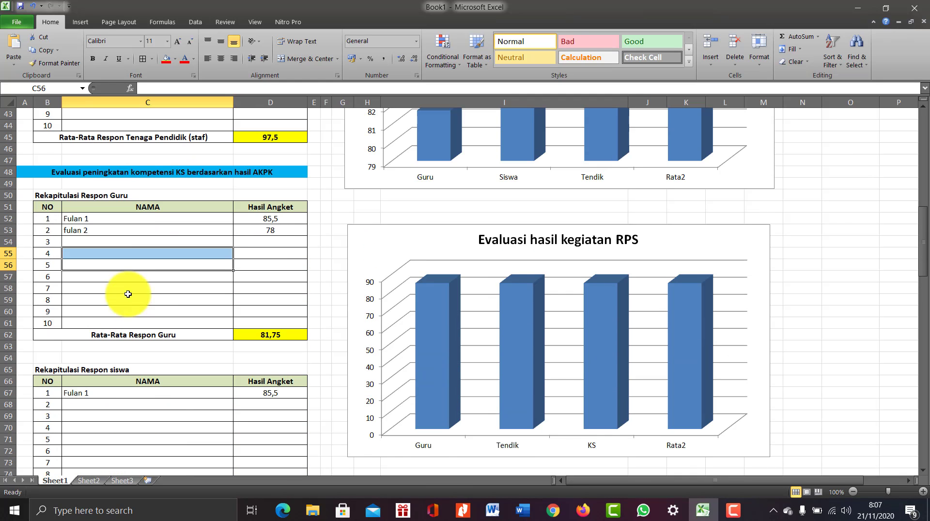
{"action": "scroll", "coordinate": [139, 363], "scroll_direction": "down", "scroll_amount": 2}
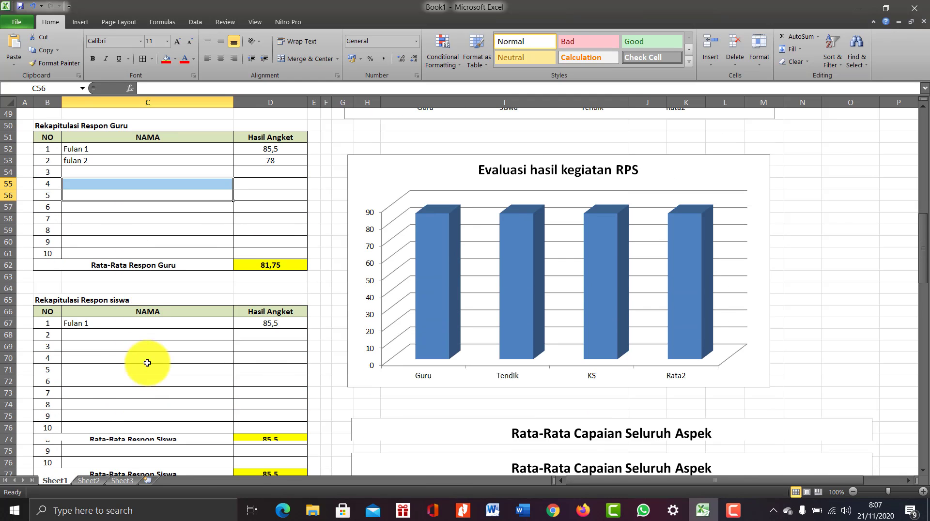
{"action": "left_click", "coordinate": [100, 331]}
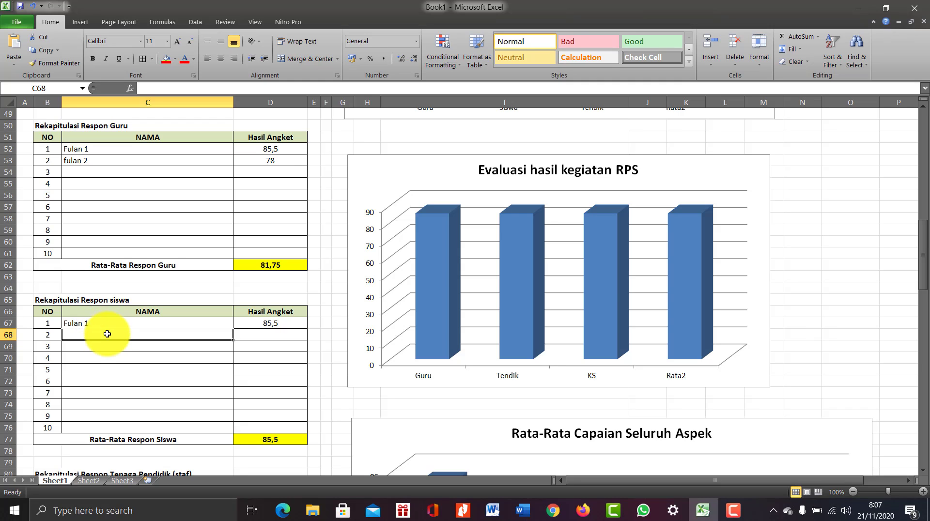
{"action": "type", "text": "f"}
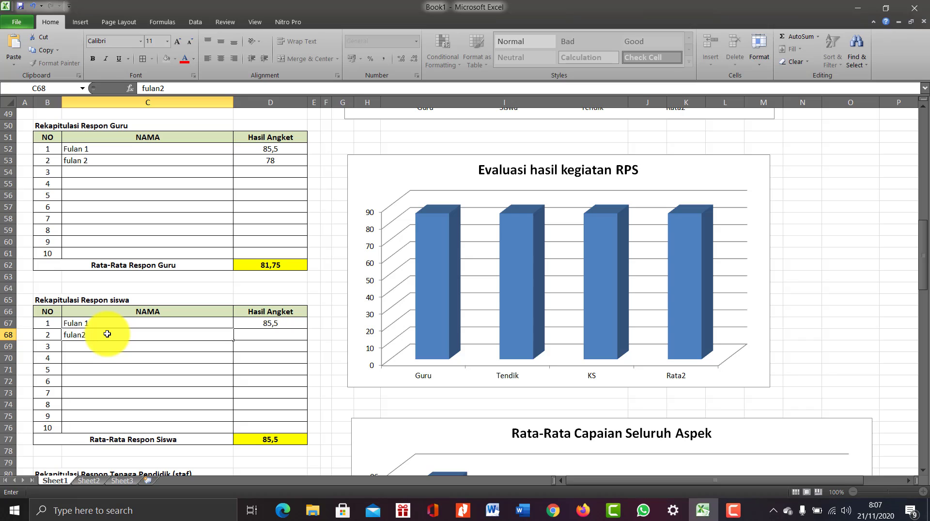
{"action": "type", "text": "ulan2"}
{"action": "key", "text": "Tab"}
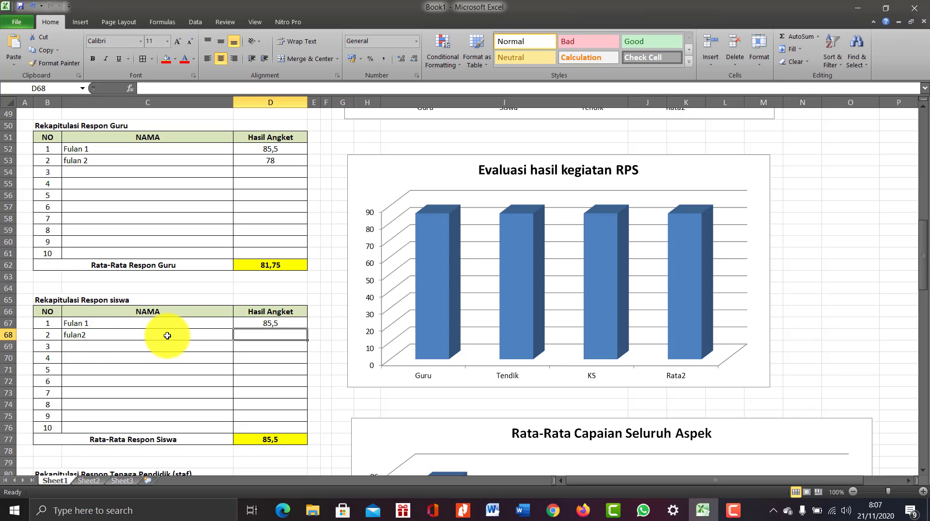
{"action": "type", "text": "99"}
{"action": "key", "text": "Return"}
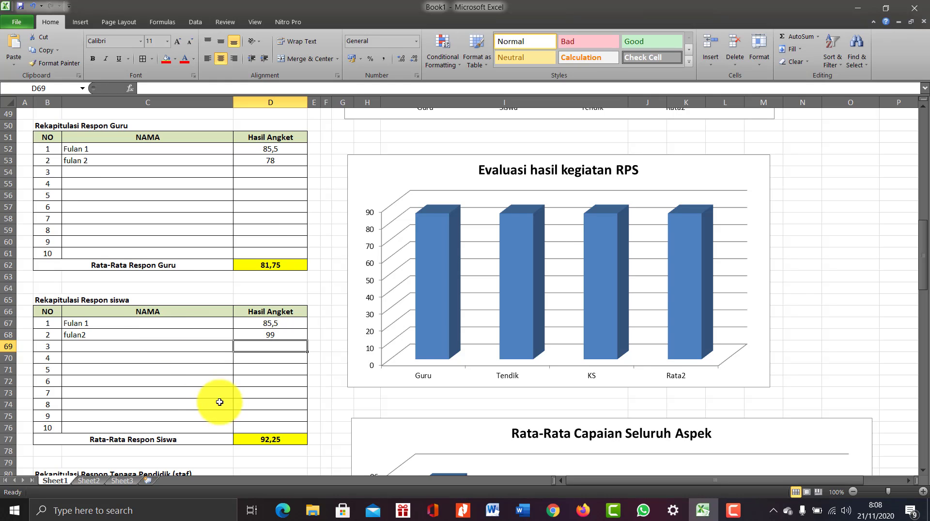
Add fulan 2 with a Hasil Angket of 78 as the second entry in the AKPK evaluation's Rekapitulasi Respon Tenaga Pendidik (staf) table
{"action": "scroll", "coordinate": [217, 358], "scroll_direction": "down", "scroll_amount": 3}
{"action": "scroll", "coordinate": [212, 345], "scroll_direction": "down", "scroll_amount": 2}
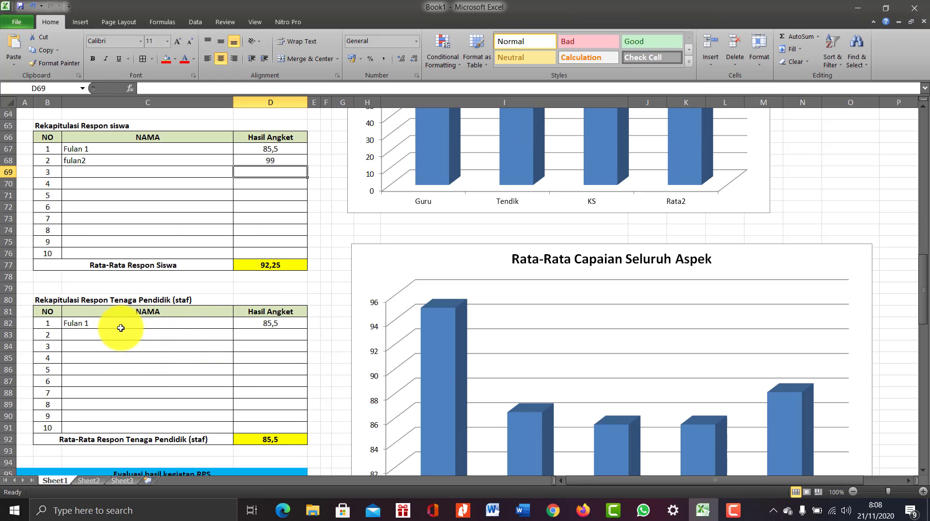
{"action": "left_click", "coordinate": [172, 338]}
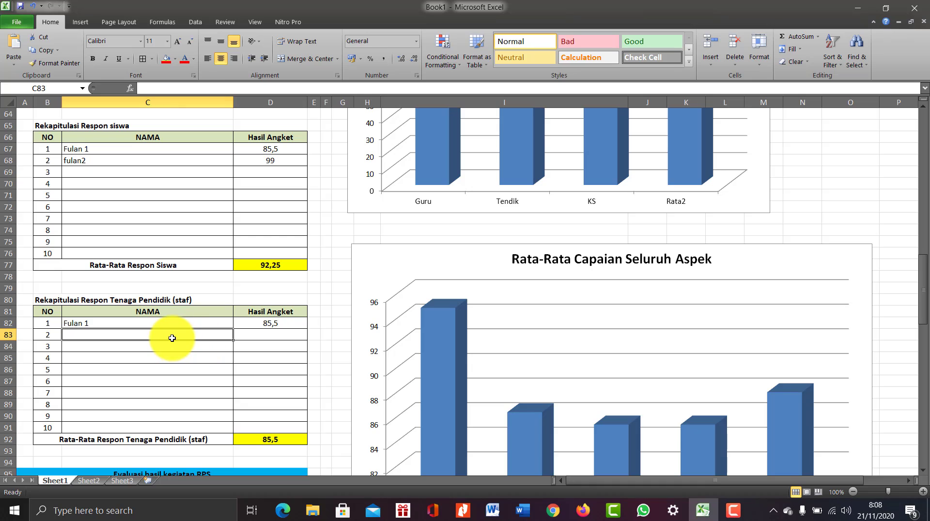
{"action": "type", "text": "fulan 2"}
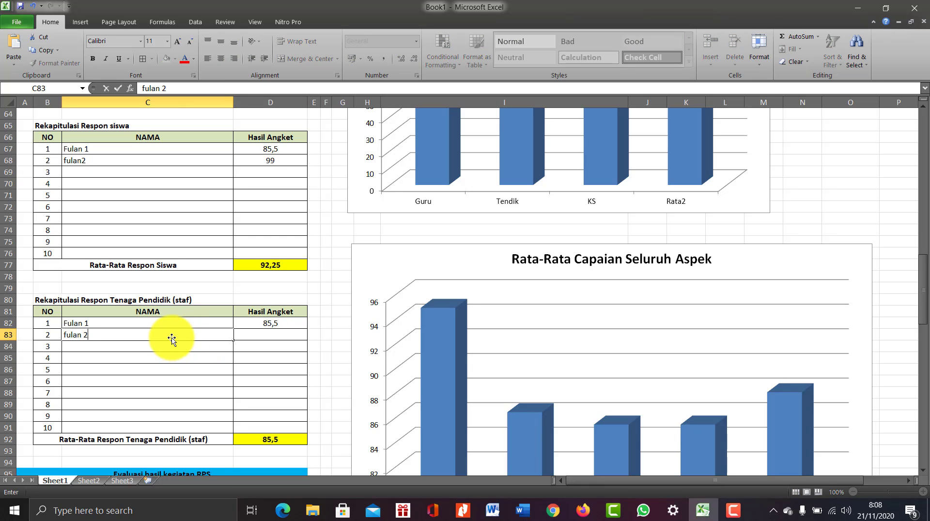
{"action": "key", "text": "Tab"}
{"action": "type", "text": "78"}
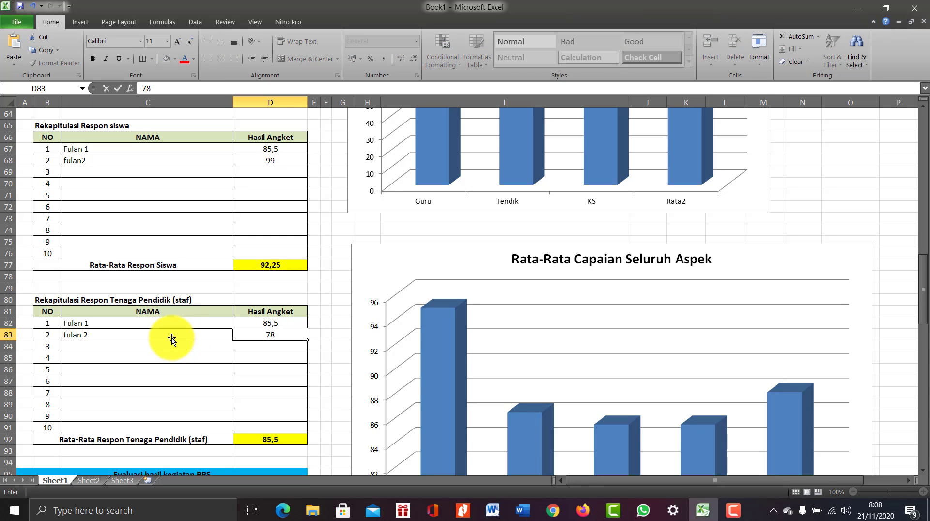
{"action": "left_click", "coordinate": [213, 373]}
Add fulan 2 with a Hasil Angket of 88 to the Guru table under Evaluasi hasil kegiatan RPS
{"action": "scroll", "coordinate": [213, 380], "scroll_direction": "down", "scroll_amount": 5}
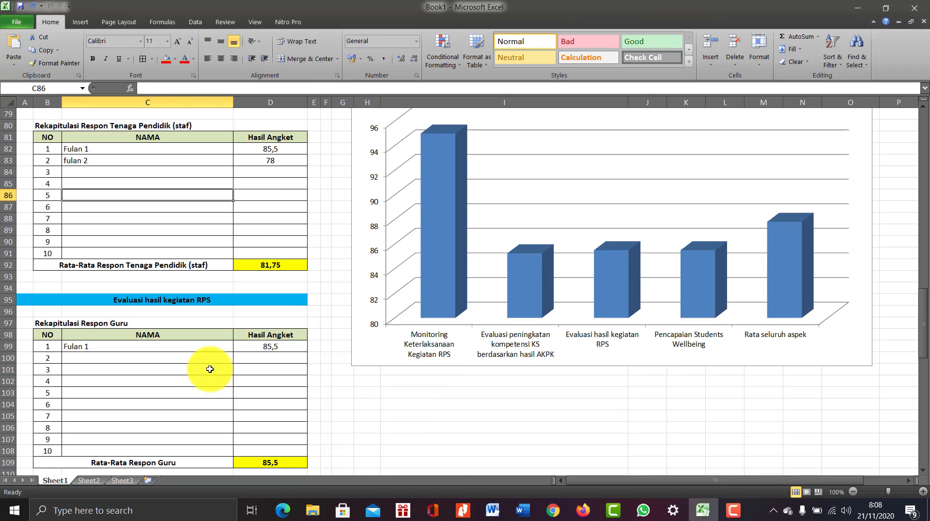
{"action": "scroll", "coordinate": [179, 319], "scroll_direction": "down", "scroll_amount": 2}
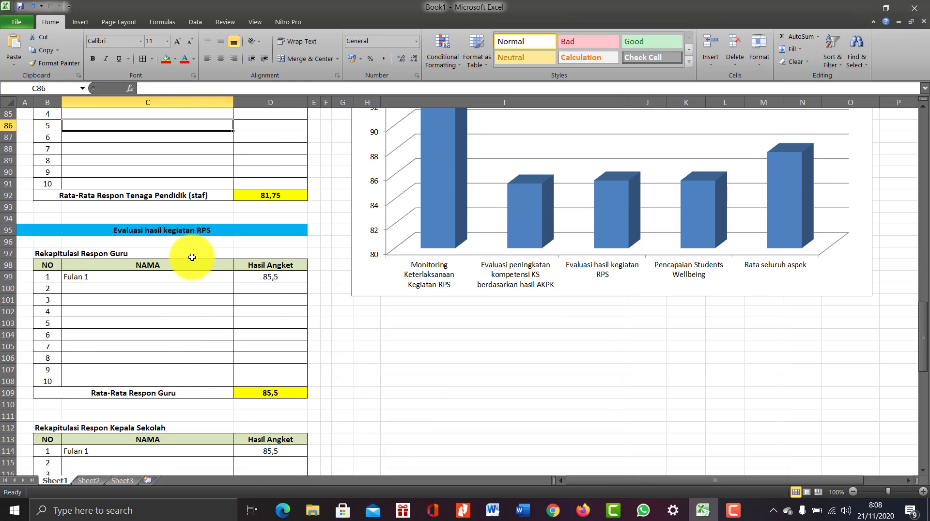
{"action": "left_click", "coordinate": [129, 287]}
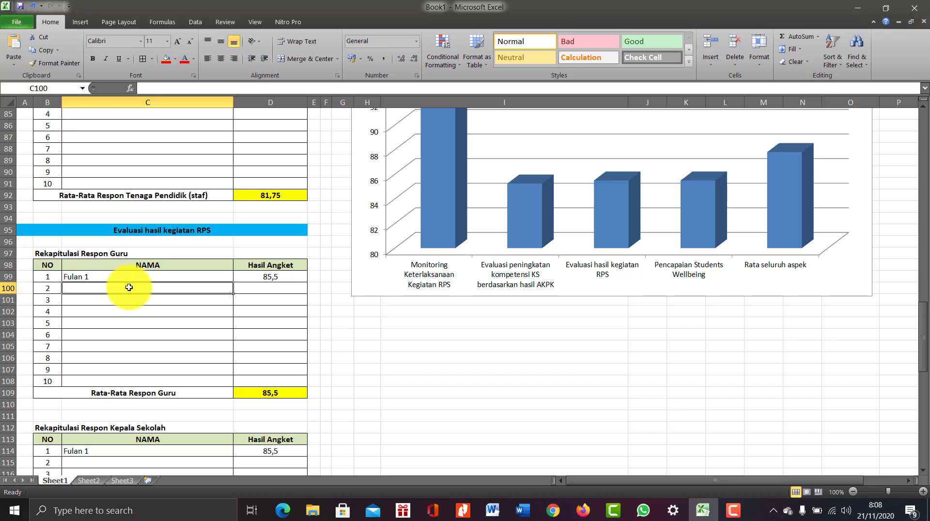
{"action": "type", "text": "fulan 2"}
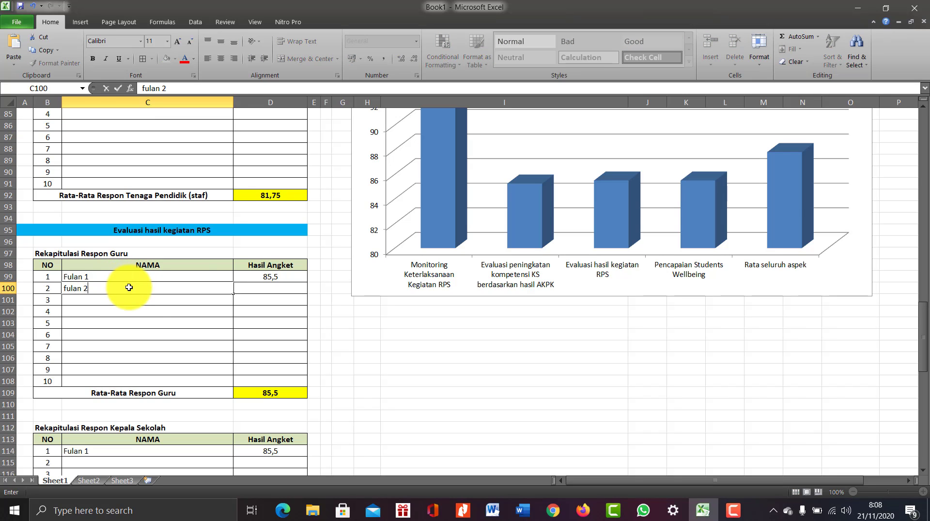
{"action": "left_click", "coordinate": [277, 288]}
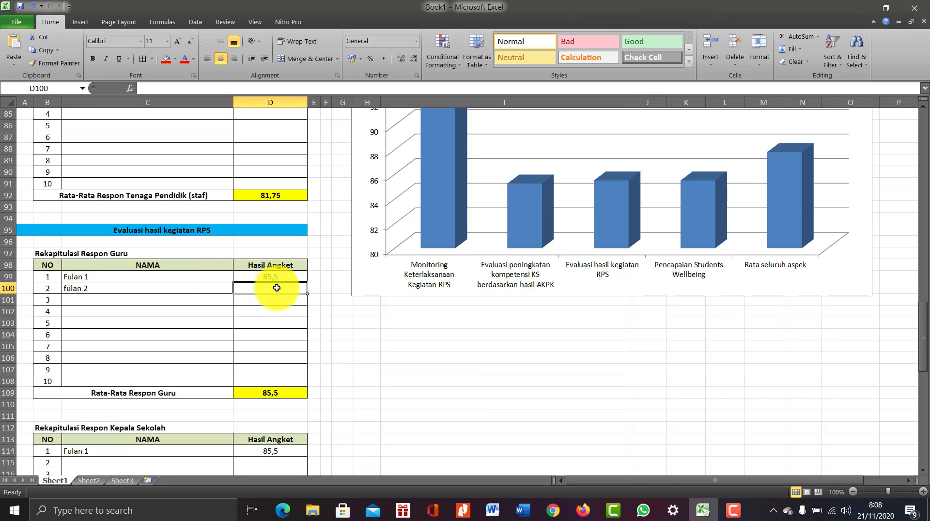
{"action": "type", "text": "88"}
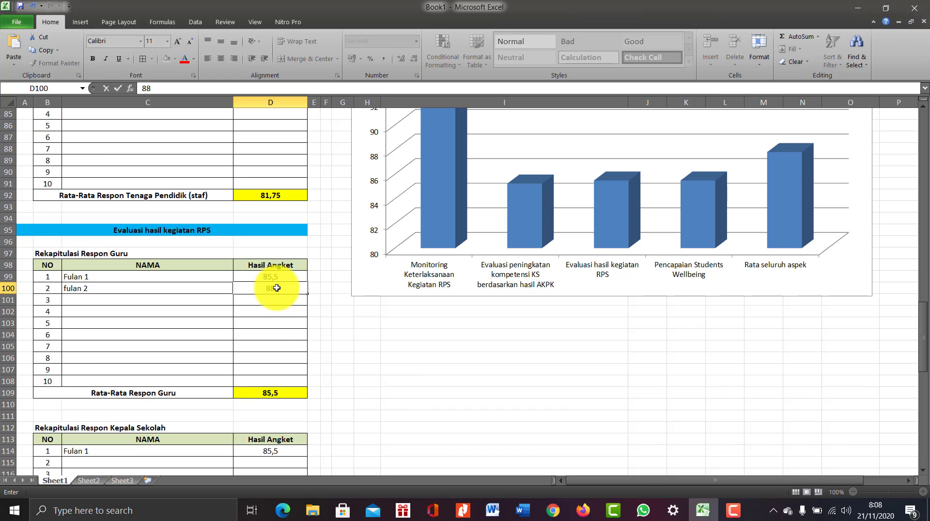
{"action": "key", "text": "Return"}
Add Fulan 2 with a Hasil Angket of 66 as the second entry in the Rekapitulasi Respon Kepala Sekolah table
{"action": "scroll", "coordinate": [218, 326], "scroll_direction": "down", "scroll_amount": 4}
{"action": "left_click", "coordinate": [151, 320]}
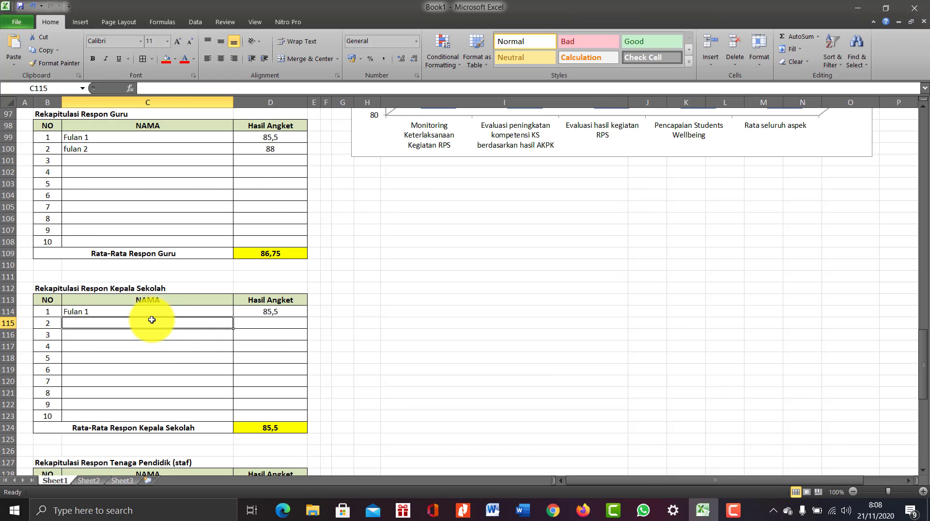
{"action": "type", "text": "Fulan 2"}
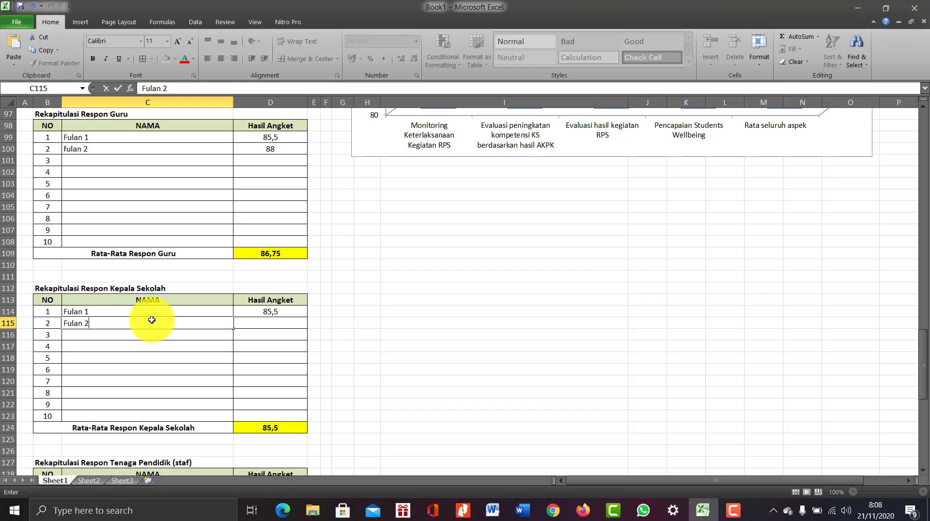
{"action": "key", "text": "Tab"}
{"action": "type", "text": "66"}
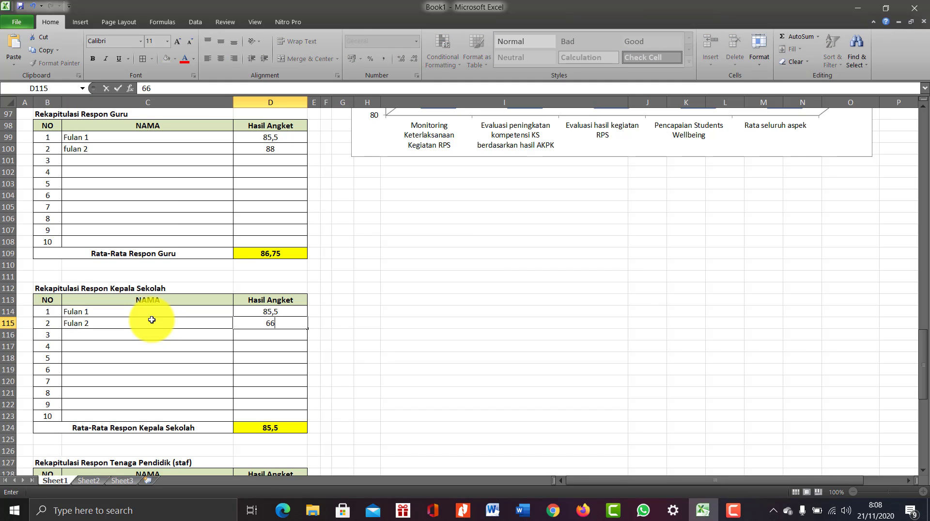
{"action": "left_click", "coordinate": [126, 347]}
Add fulan 2 with a Hasil Angket of 87 to the Tenaga Pendidik (staf) table under Evaluasi hasil kegiatan RPS
{"action": "scroll", "coordinate": [257, 339], "scroll_direction": "down", "scroll_amount": 6}
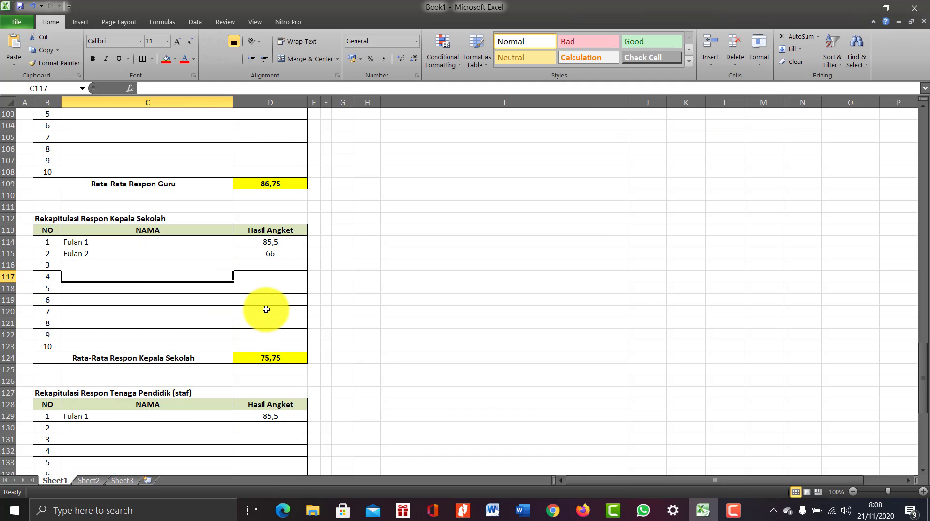
{"action": "left_click", "coordinate": [164, 295]}
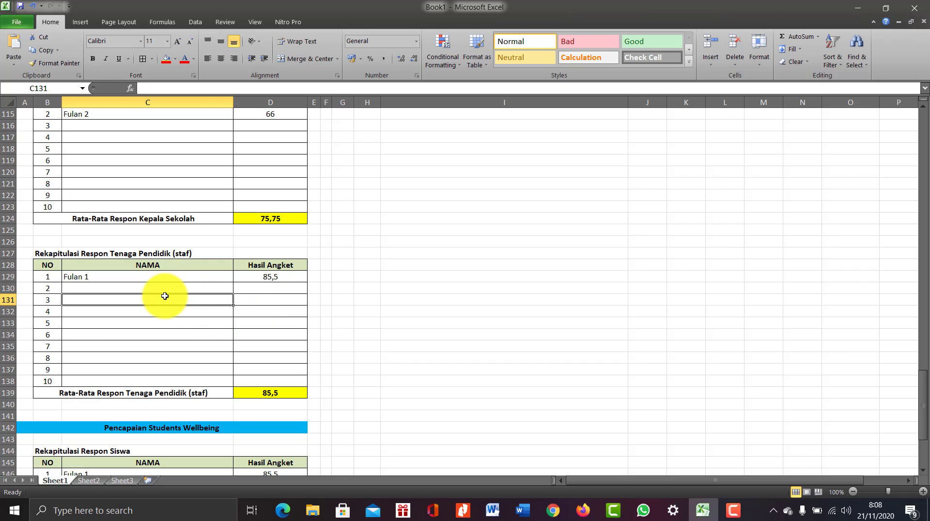
{"action": "key", "text": "Up"}
{"action": "type", "text": "ful"}
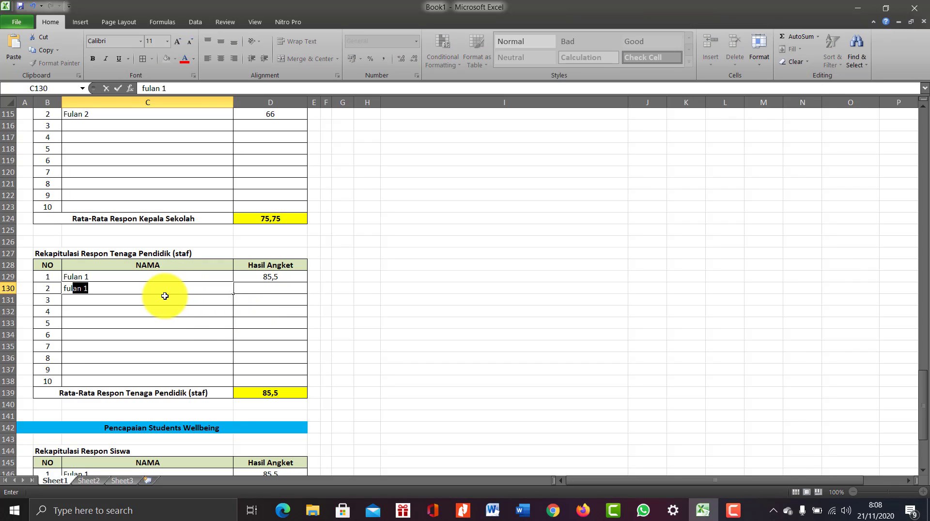
{"action": "key", "text": "Tab"}
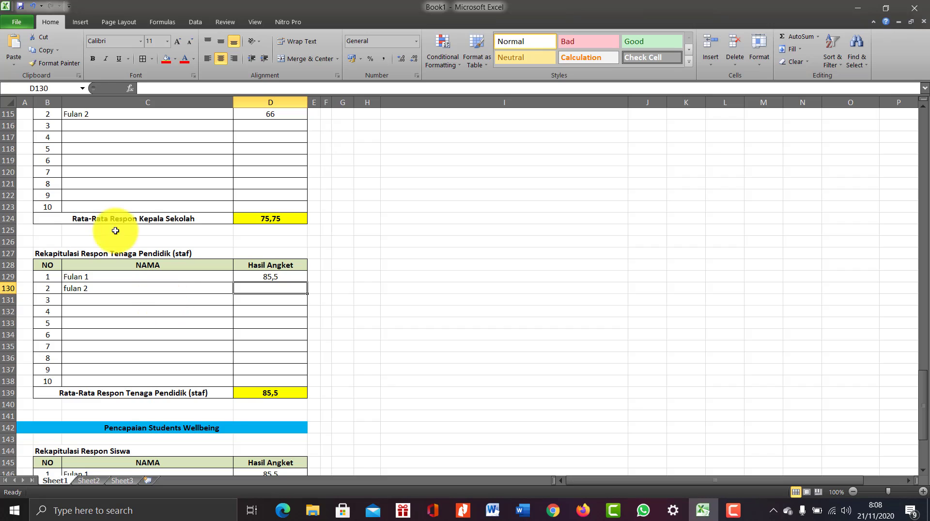
{"action": "scroll", "coordinate": [129, 314], "scroll_direction": "up", "scroll_amount": 2}
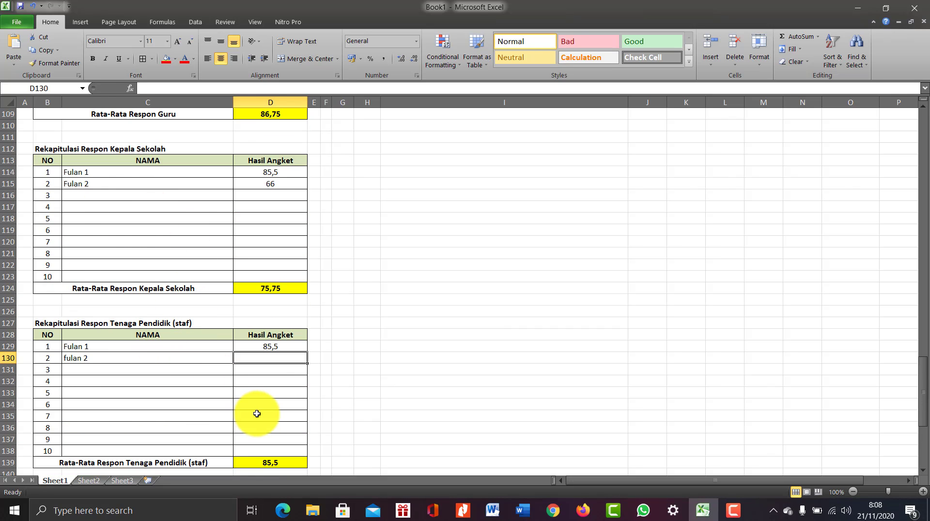
{"action": "type", "text": "87"}
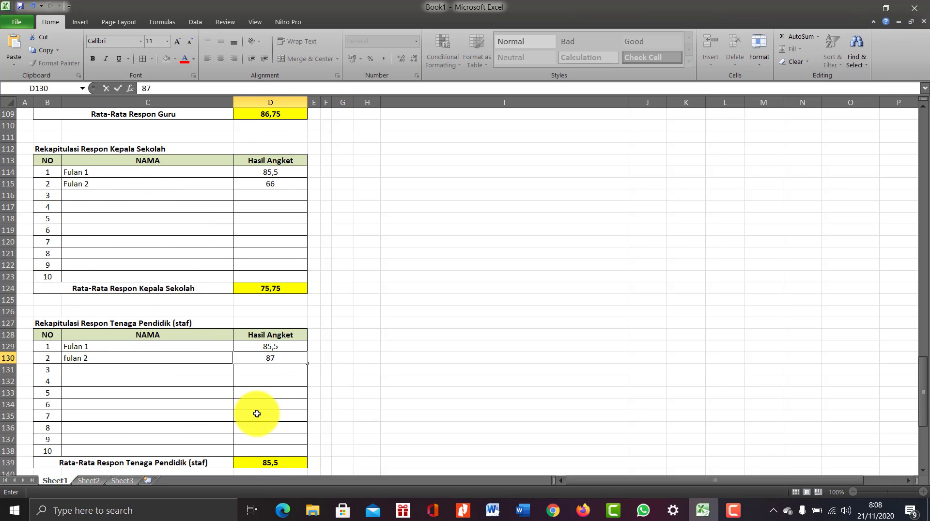
{"action": "key", "text": "Return"}
Add fulan 3 with a Hasil Angket of 97 as the second entry in the Siswa table under Pencapaian Students Wellbeing
{"action": "scroll", "coordinate": [249, 387], "scroll_direction": "down", "scroll_amount": 8}
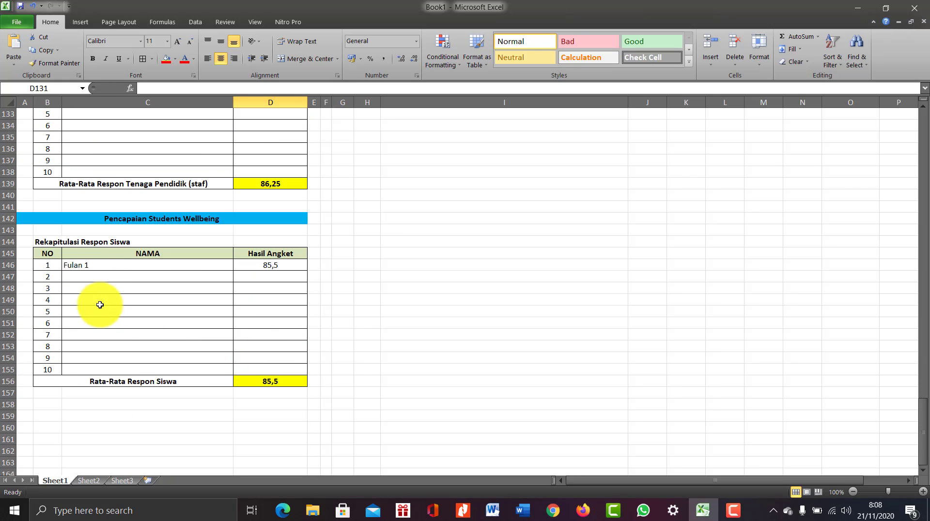
{"action": "left_click", "coordinate": [102, 277]}
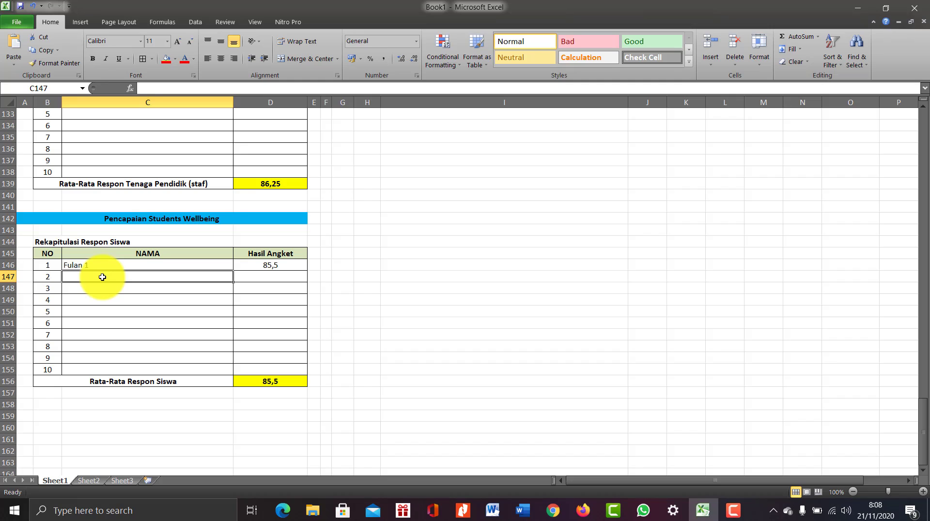
{"action": "type", "text": "fi;a"}
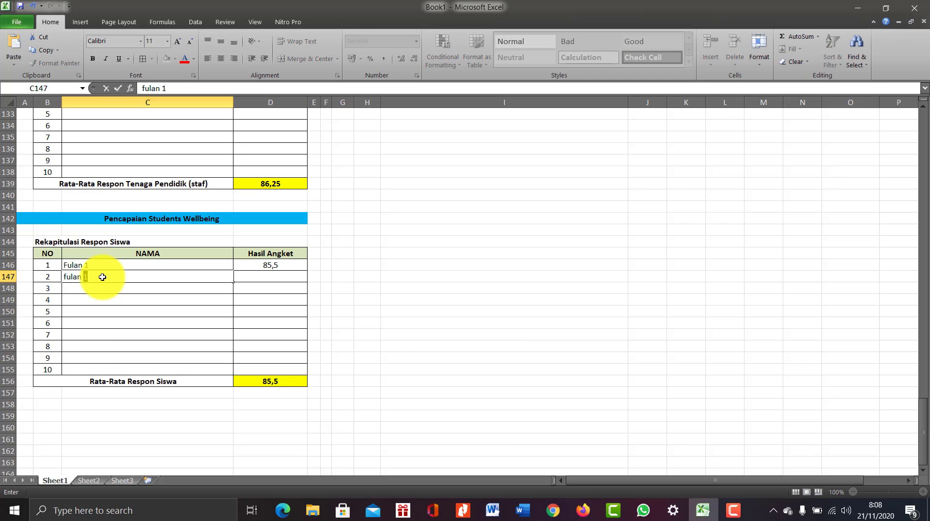
{"action": "type", "text": "3"}
{"action": "left_click", "coordinate": [273, 280]}
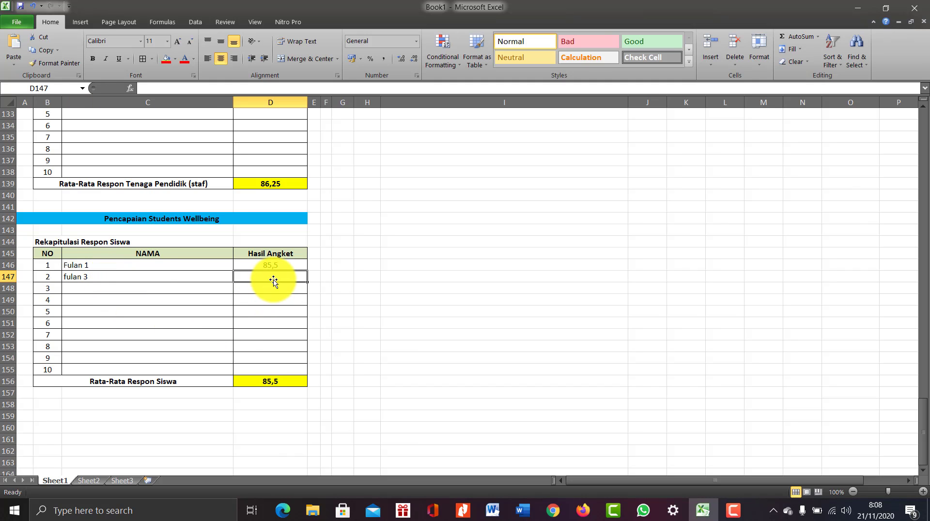
{"action": "type", "text": "97"}
{"action": "key", "text": "Return"}
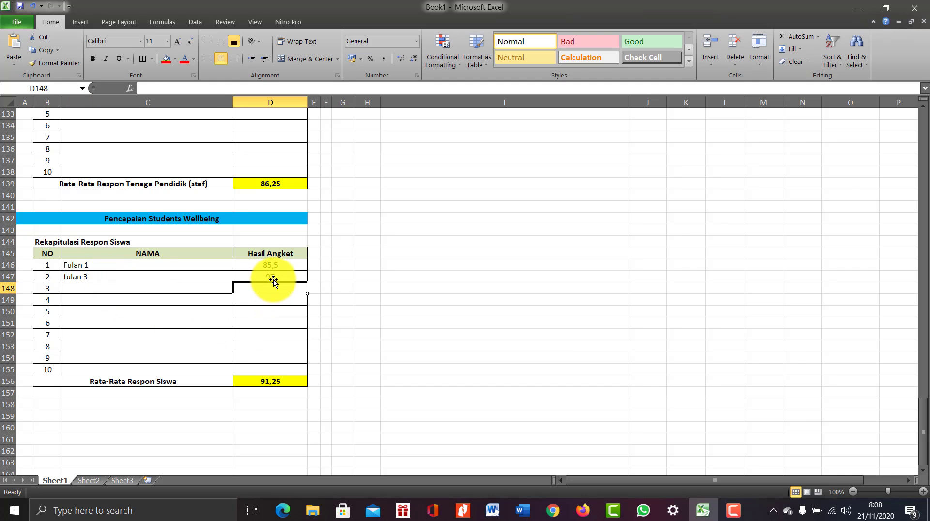
In the monev recap table, fill the Aspek cells I6:I10 with light blue and make their text white
{"action": "scroll", "coordinate": [288, 318], "scroll_direction": "up", "scroll_amount": 20}
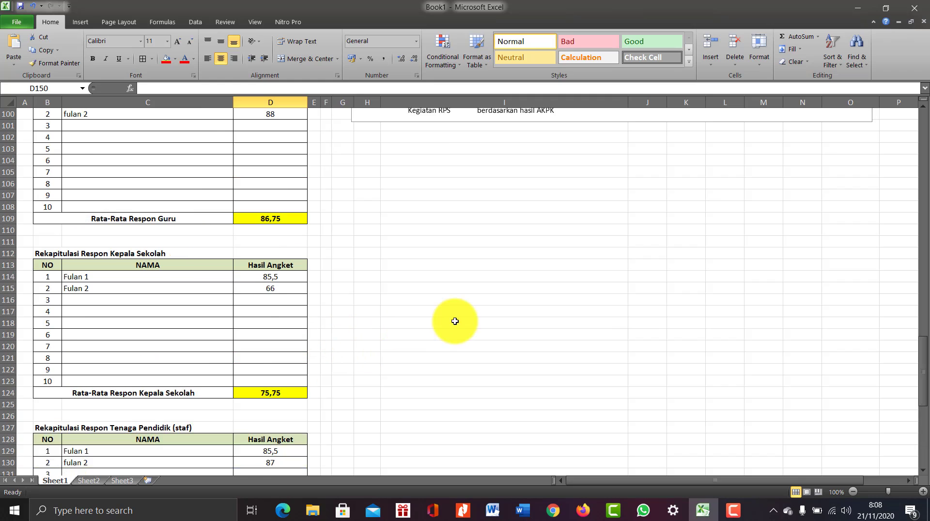
{"action": "scroll", "coordinate": [471, 314], "scroll_direction": "up", "scroll_amount": 14}
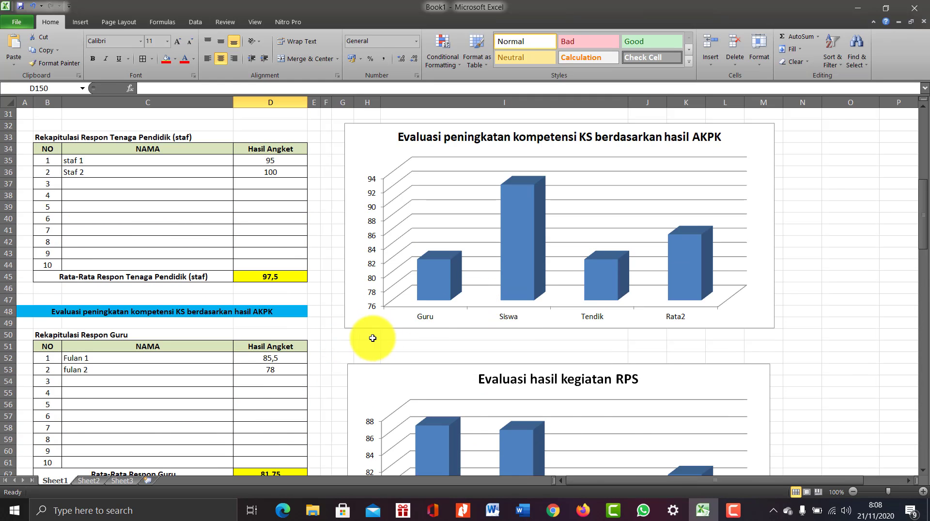
{"action": "scroll", "coordinate": [215, 362], "scroll_direction": "up", "scroll_amount": 6}
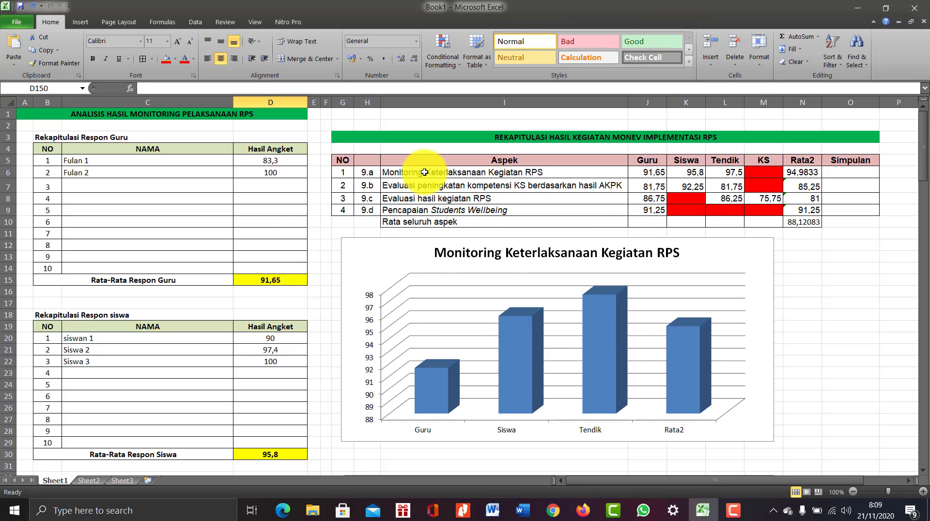
{"action": "left_click_drag", "start_coordinate": [424, 175], "coordinate": [526, 220]}
{"action": "left_click", "coordinate": [179, 64]}
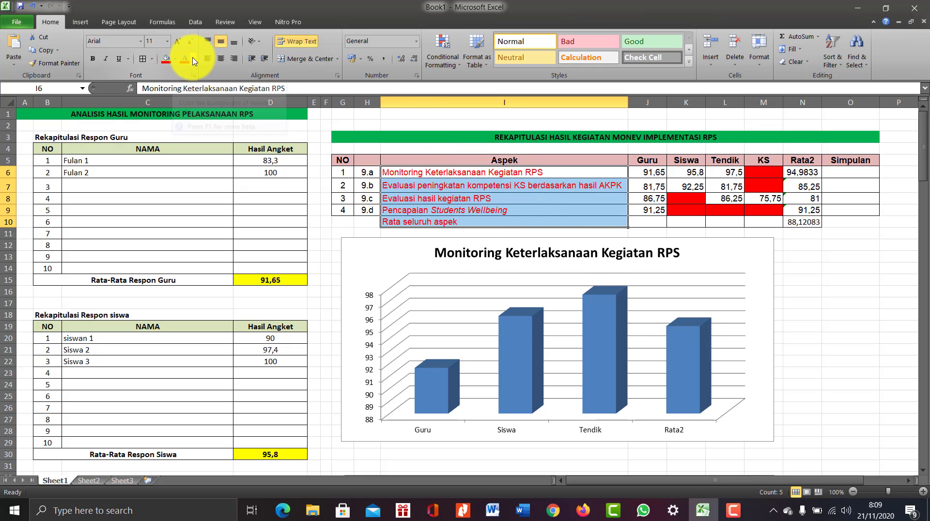
{"action": "left_click", "coordinate": [176, 59]}
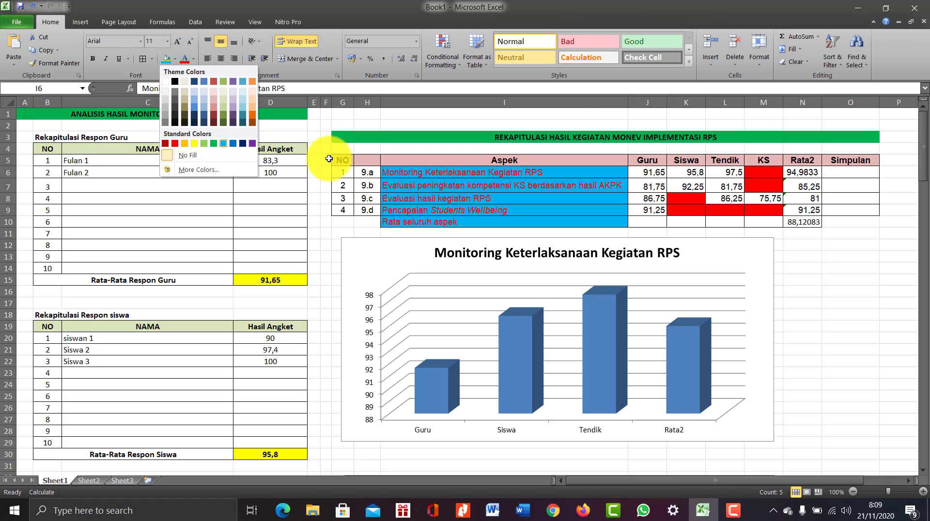
{"action": "left_click", "coordinate": [223, 144]}
{"action": "left_click", "coordinate": [195, 60]}
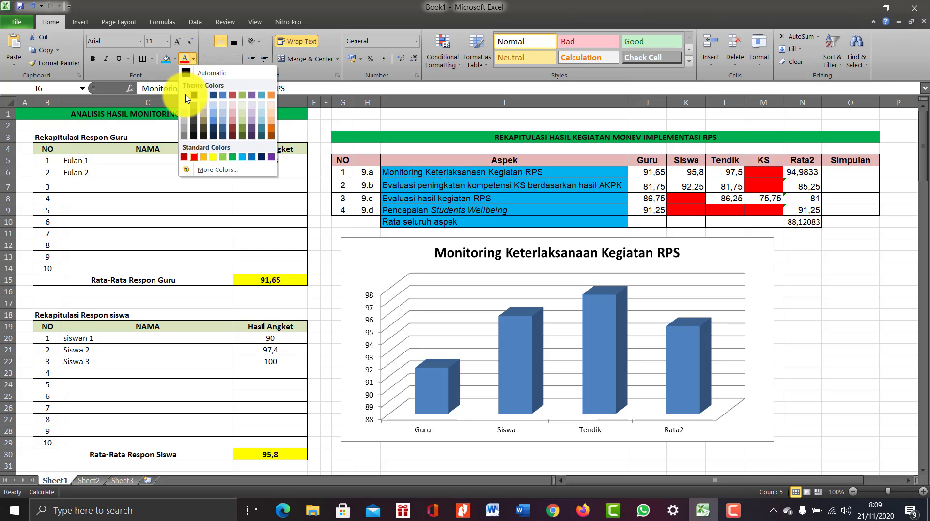
{"action": "left_click", "coordinate": [185, 96]}
{"action": "left_click", "coordinate": [562, 219]}
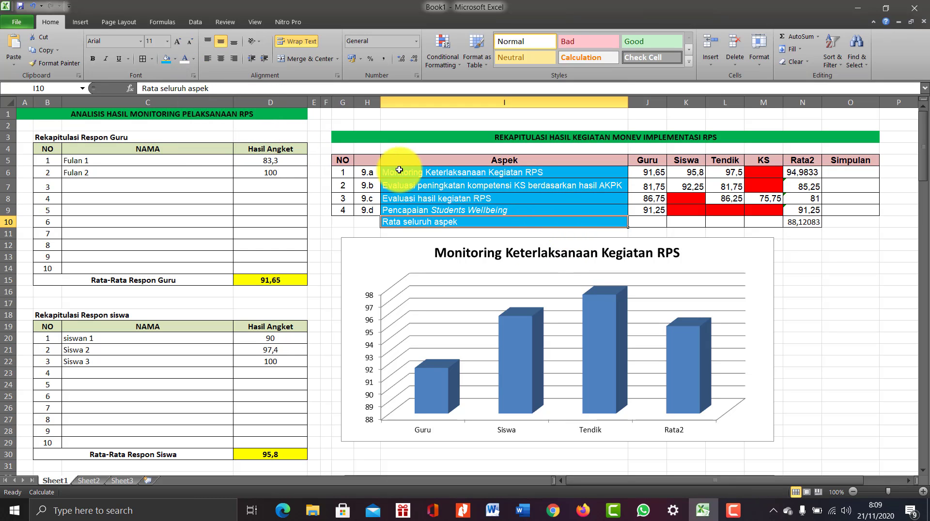
Match the number and code cells G6:H10 to the light blue formatting of the Aspek cells
{"action": "left_click_drag", "start_coordinate": [353, 169], "coordinate": [362, 223]}
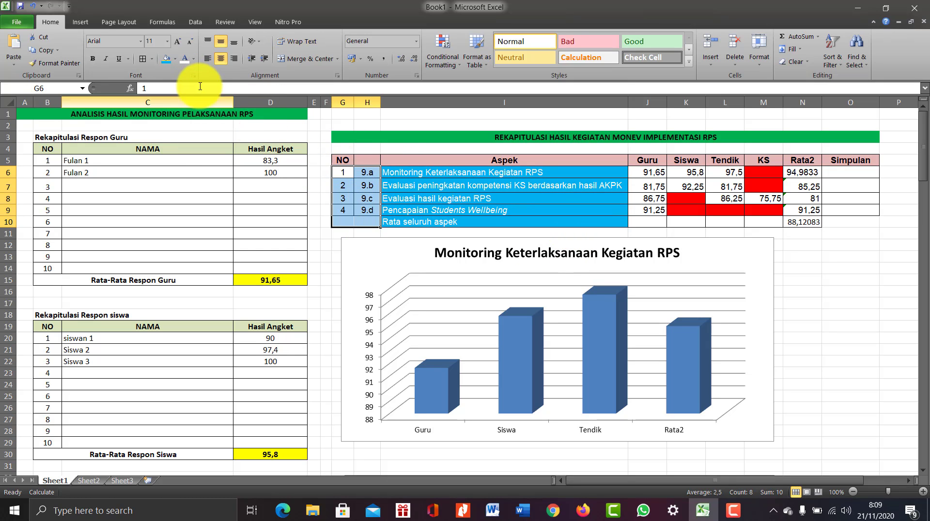
{"action": "left_click", "coordinate": [167, 60]}
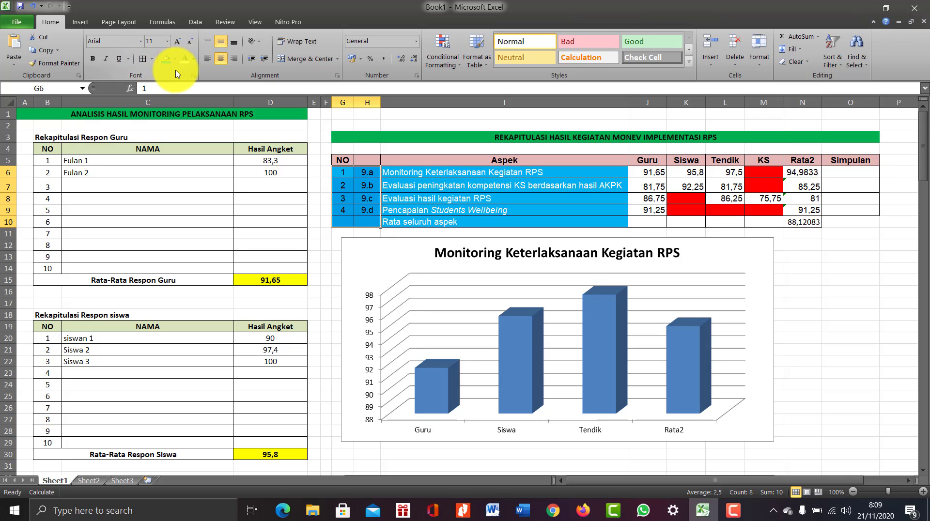
{"action": "left_click", "coordinate": [544, 199]}
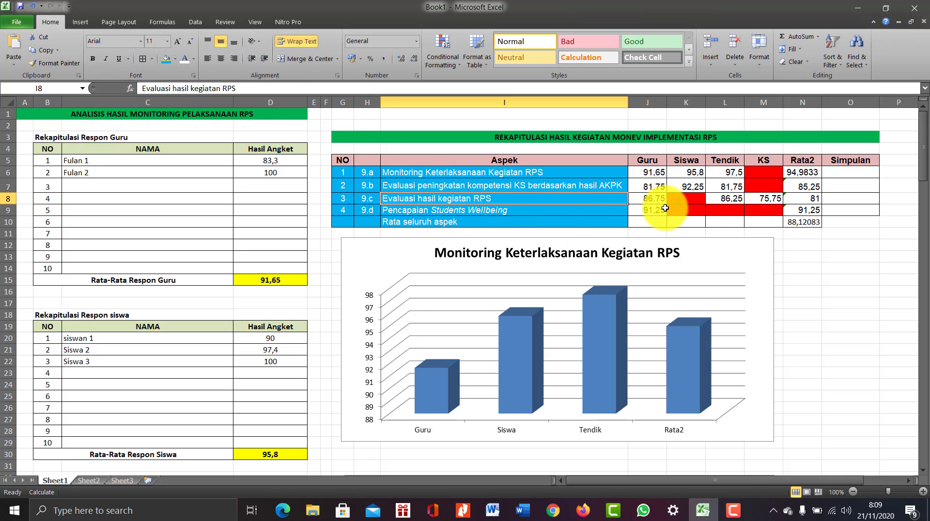
Fill the unshaded score and average cells in J6:N10 of the monev recap with light blue and white text, leaving the red cells out
{"action": "left_click_drag", "start_coordinate": [632, 174], "coordinate": [647, 214]}
{"action": "left_click", "coordinate": [687, 219], "text": "ctrl"}
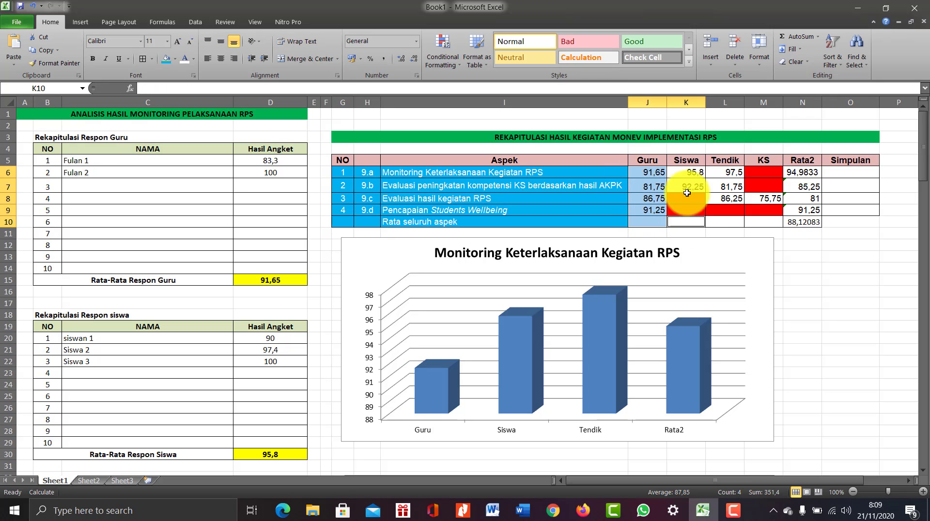
{"action": "left_click_drag", "start_coordinate": [682, 175], "coordinate": [721, 184]}
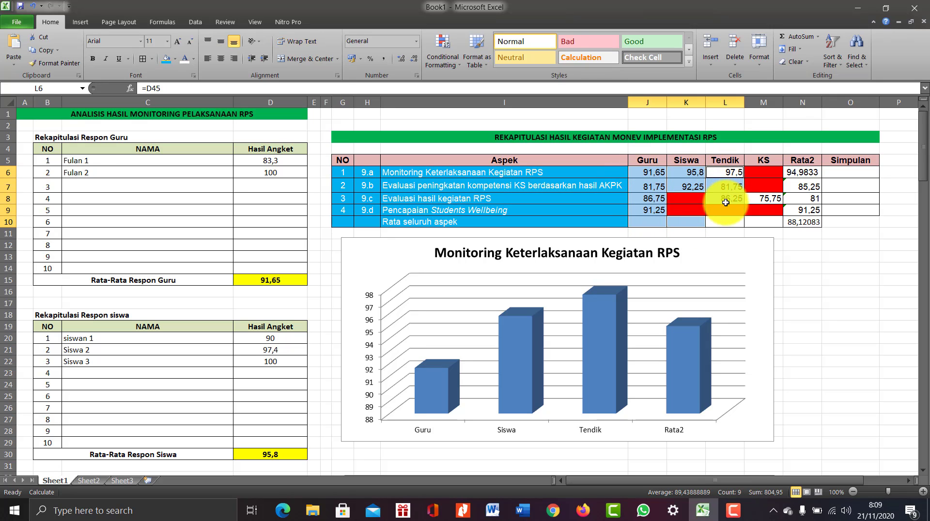
{"action": "left_click", "coordinate": [764, 198], "text": "ctrl"}
{"action": "left_click", "coordinate": [764, 222], "text": "ctrl"}
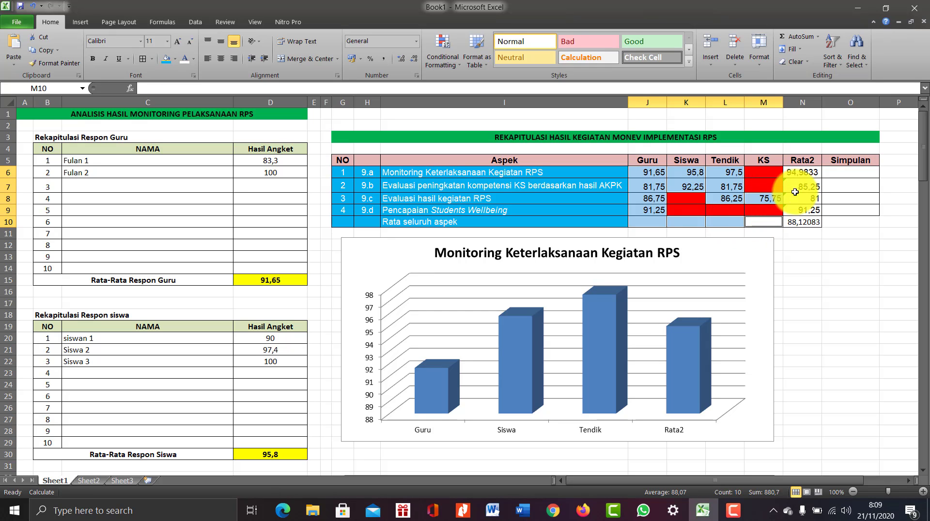
{"action": "left_click_drag", "start_coordinate": [795, 179], "coordinate": [797, 222]}
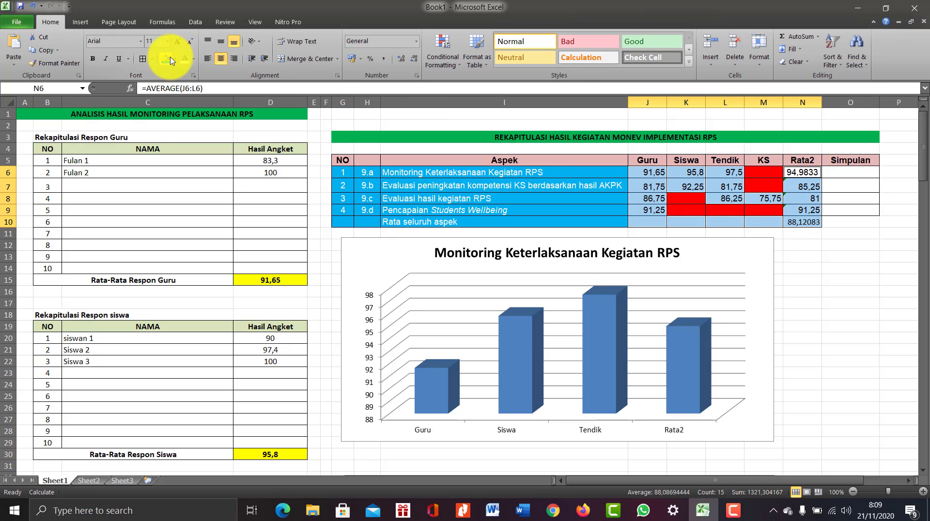
{"action": "left_click", "coordinate": [768, 260]}
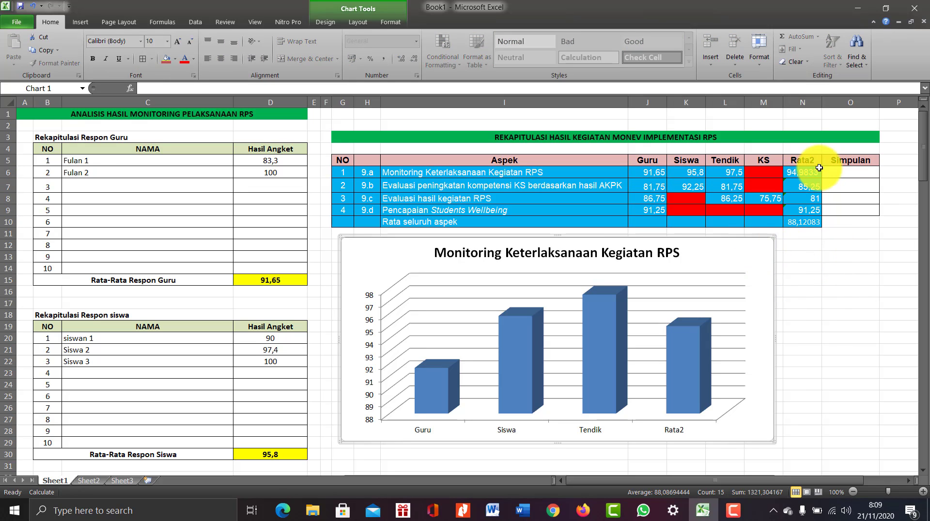
Change the font of the overall average in N10 to match the Arial of the other averages
{"action": "left_click_drag", "start_coordinate": [804, 187], "coordinate": [812, 210]}
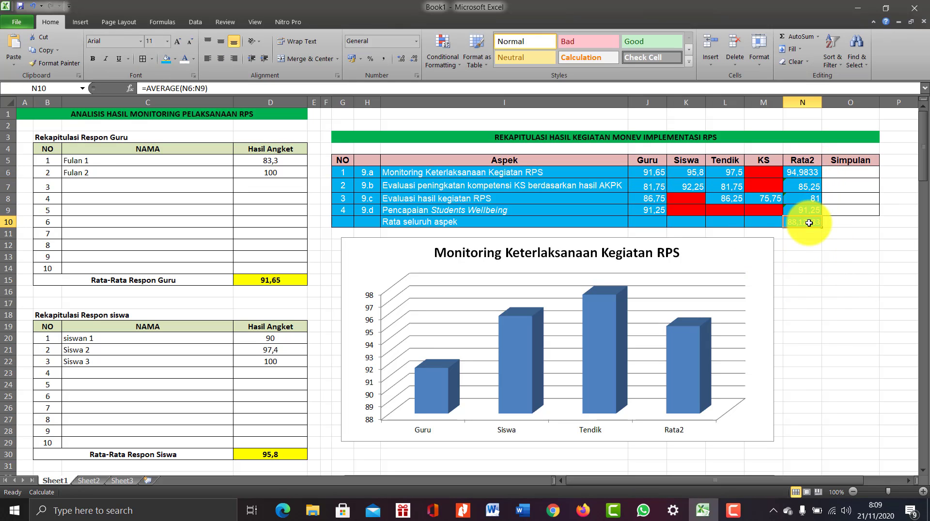
{"action": "left_click", "coordinate": [141, 41]}
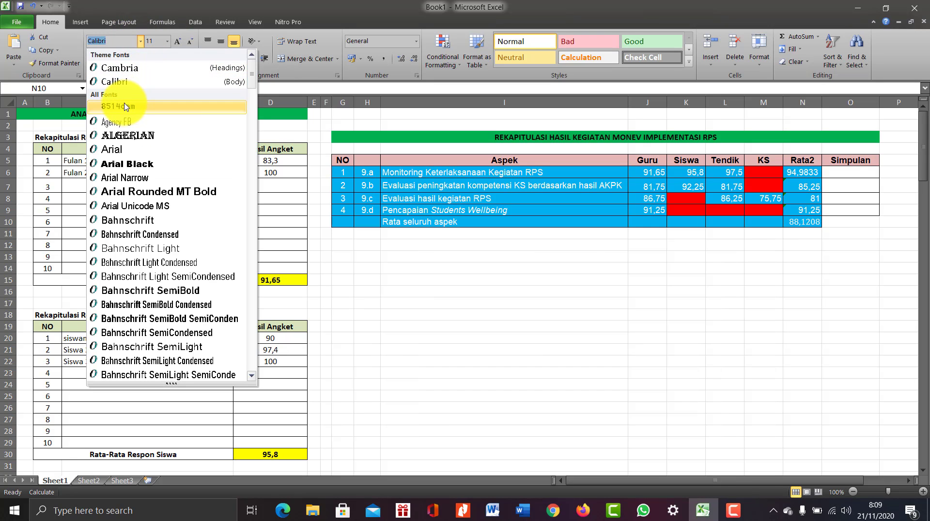
{"action": "left_click", "coordinate": [588, 225]}
{"action": "left_click", "coordinate": [804, 291]}
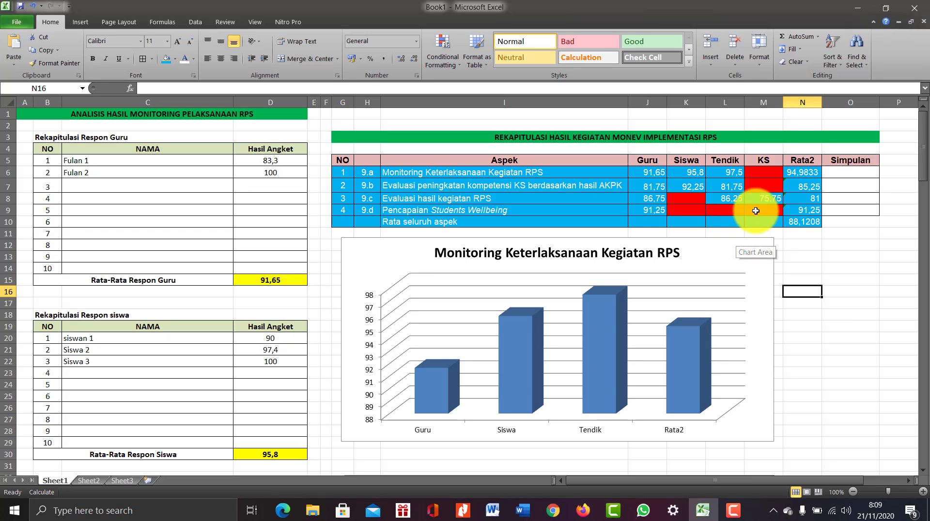
Show data labels on the columns of the Monitoring Keterlaksanaan Kegiatan RPS chart
{"action": "scroll", "coordinate": [741, 267], "scroll_direction": "down", "scroll_amount": 2}
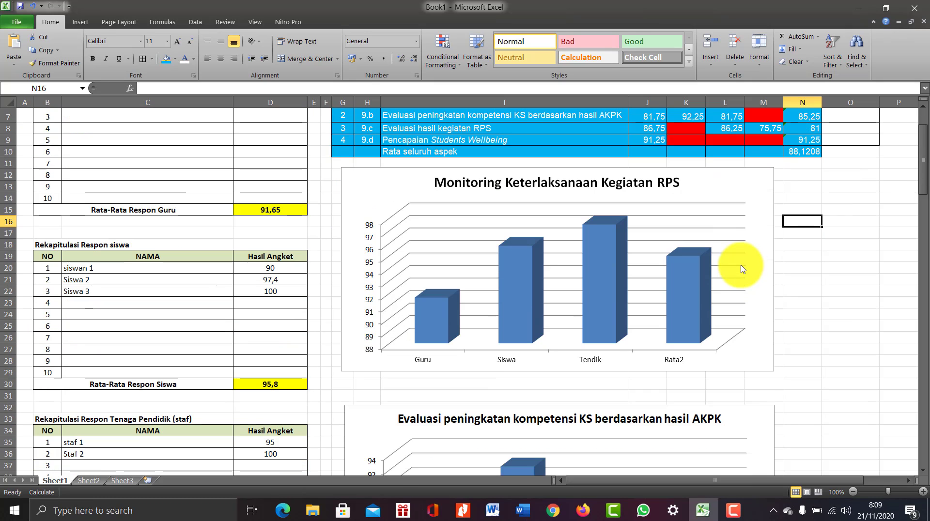
{"action": "left_click", "coordinate": [724, 170]}
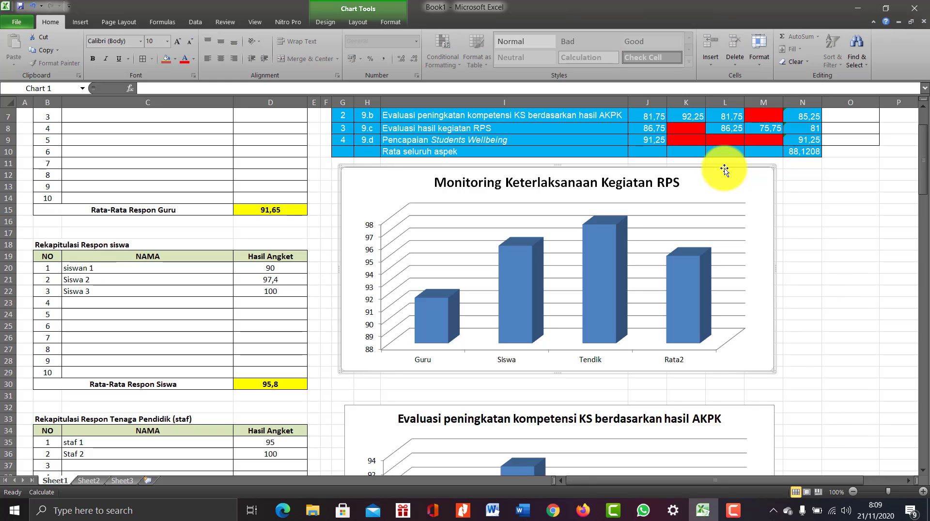
{"action": "scroll", "coordinate": [712, 145], "scroll_direction": "up", "scroll_amount": 2}
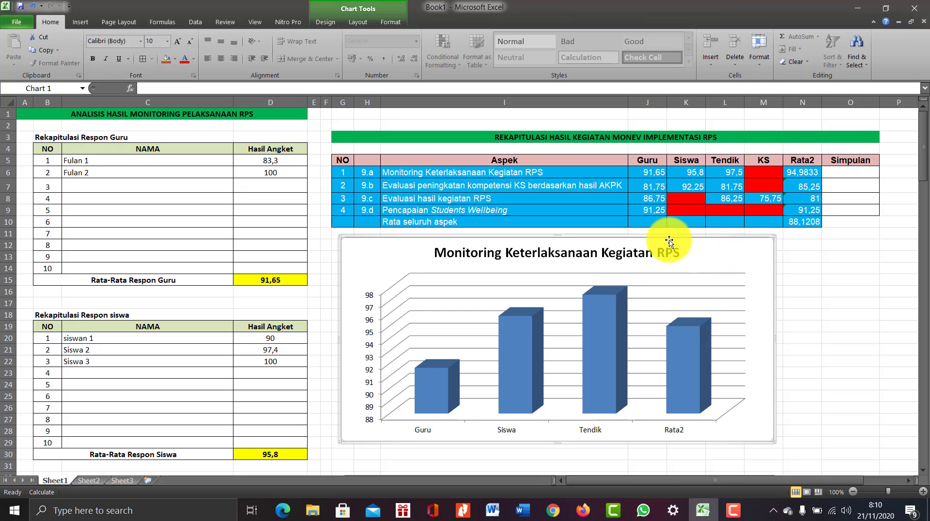
{"action": "left_click", "coordinate": [362, 22]}
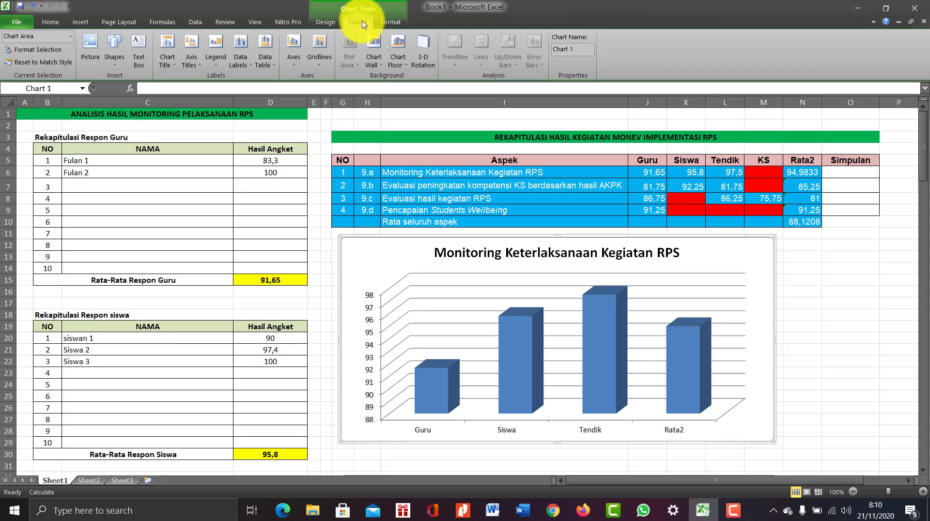
{"action": "left_click", "coordinate": [234, 65]}
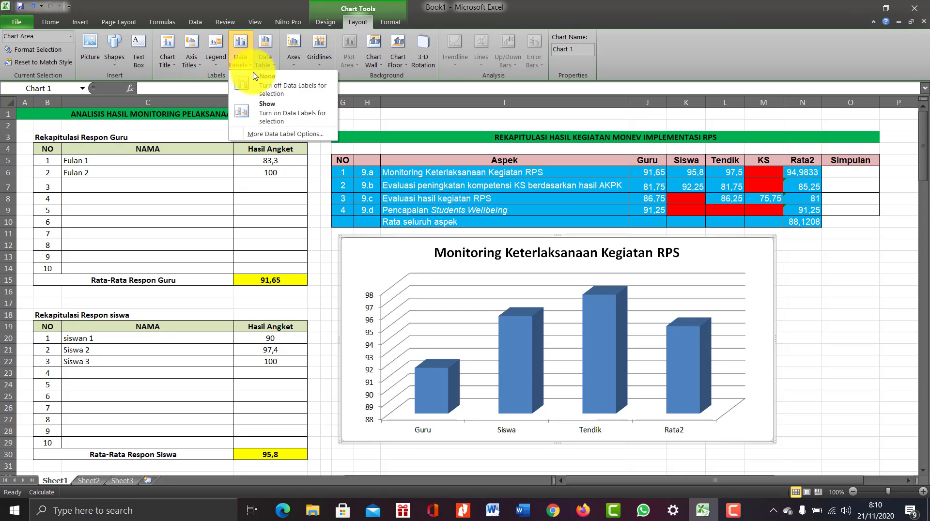
{"action": "left_click", "coordinate": [258, 109]}
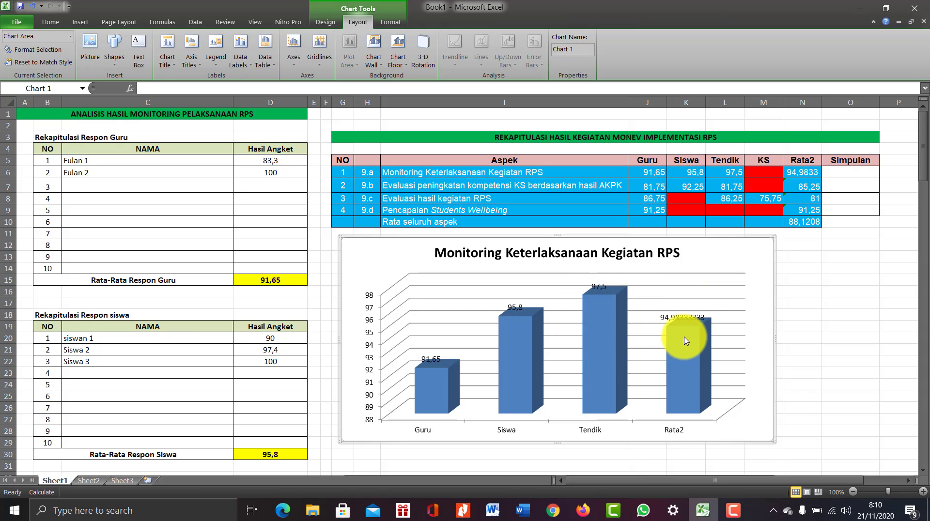
Switch to Document1 in Word to examine the Kriteria penskoran table, and return to the Excel workbook
{"action": "scroll", "coordinate": [680, 334], "scroll_direction": "down", "scroll_amount": 1}
{"action": "scroll", "coordinate": [677, 335], "scroll_direction": "down", "scroll_amount": 4}
{"action": "scroll", "coordinate": [668, 323], "scroll_direction": "up", "scroll_amount": 5}
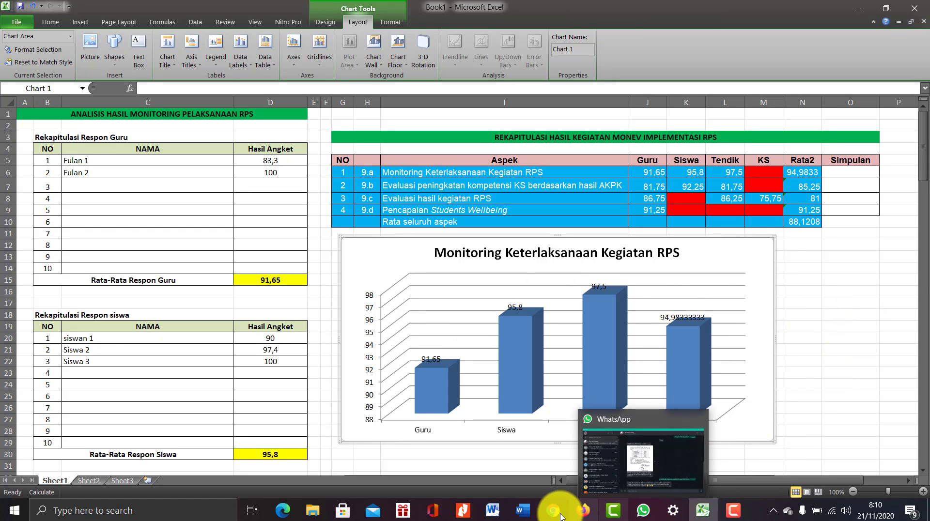
{"action": "mouse_move", "coordinate": [523, 510]}
{"action": "mouse_move", "coordinate": [543, 472]}
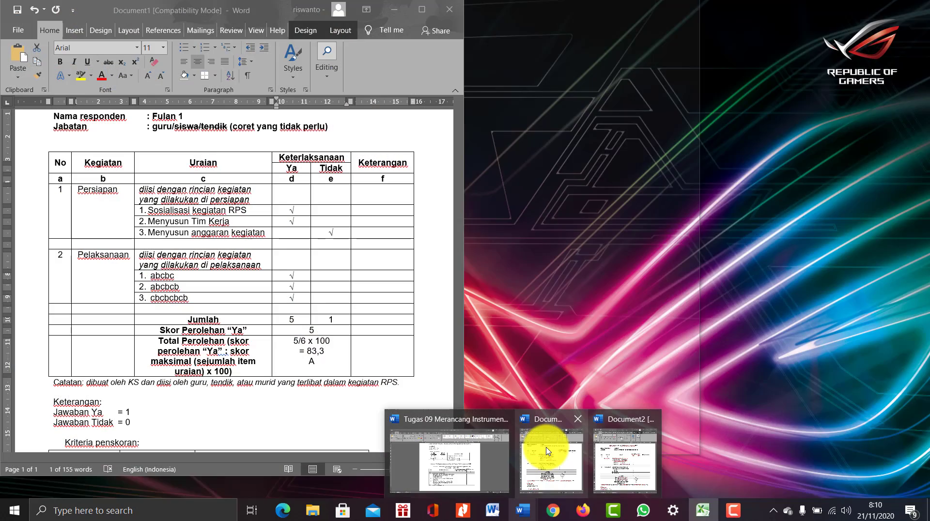
{"action": "left_click", "coordinate": [537, 471]}
{"action": "scroll", "coordinate": [133, 384], "scroll_direction": "down", "scroll_amount": 3}
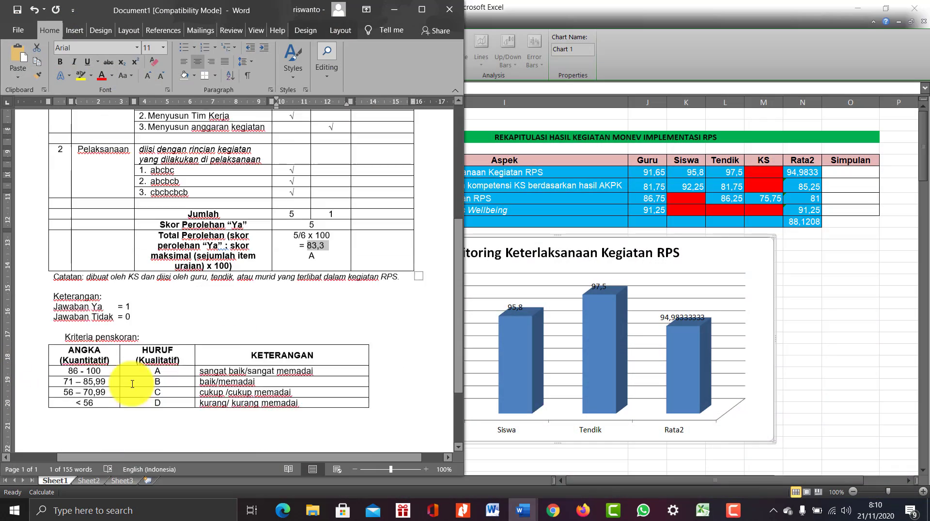
{"action": "scroll", "coordinate": [132, 384], "scroll_direction": "down", "scroll_amount": 2}
{"action": "left_click_drag", "start_coordinate": [65, 297], "coordinate": [232, 389]}
{"action": "left_click", "coordinate": [909, 334]}
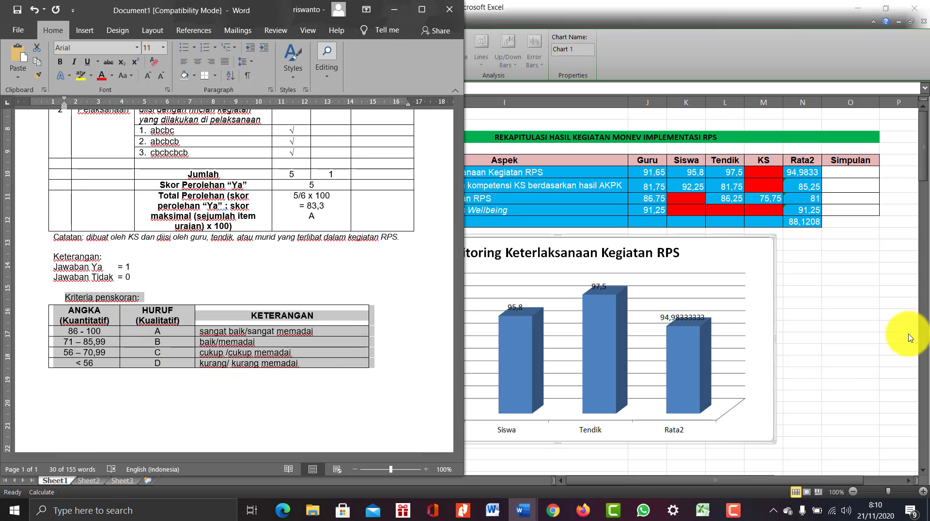
{"action": "left_click", "coordinate": [837, 256]}
{"action": "type", "text": "Kriteria penskoran: ANGKA (Kuantitatif)\tHURUF (Kualitatif) 86 – 100\tA 71 – 85.99\tB 56 – 70.99\tC < 56\tD"}
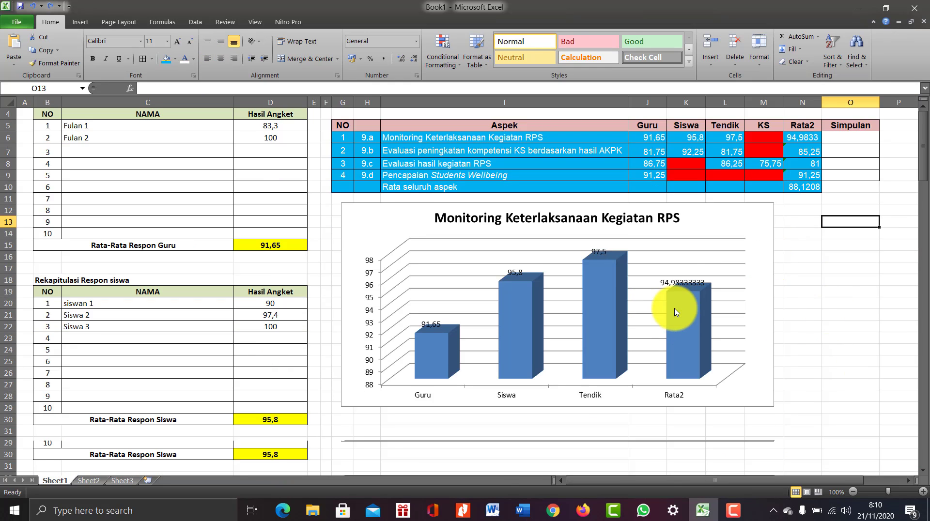
Show data labels on the columns of the Evaluasi peningkatan kompetensi KS berdasarkan hasil AKPK chart
{"action": "scroll", "coordinate": [659, 322], "scroll_direction": "down", "scroll_amount": 7}
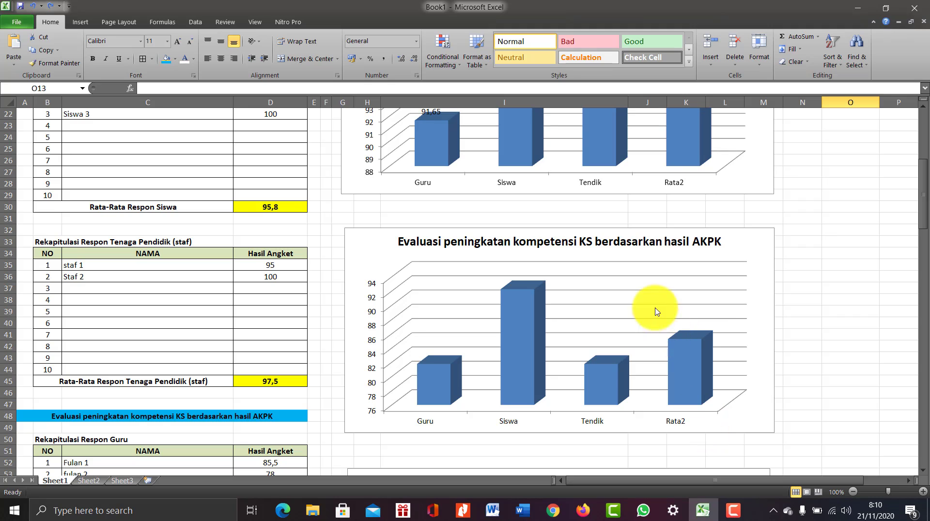
{"action": "left_click", "coordinate": [661, 234]}
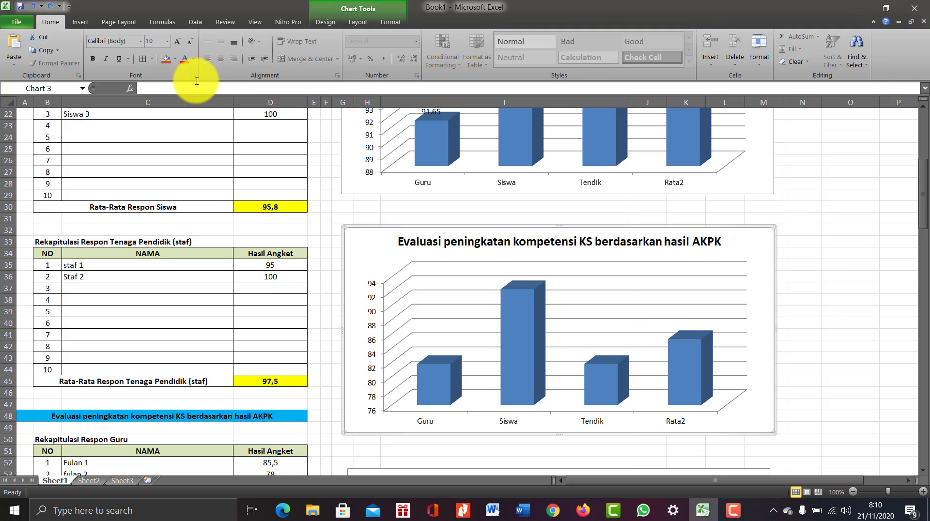
{"action": "left_click", "coordinate": [358, 22]}
{"action": "left_click", "coordinate": [241, 56]}
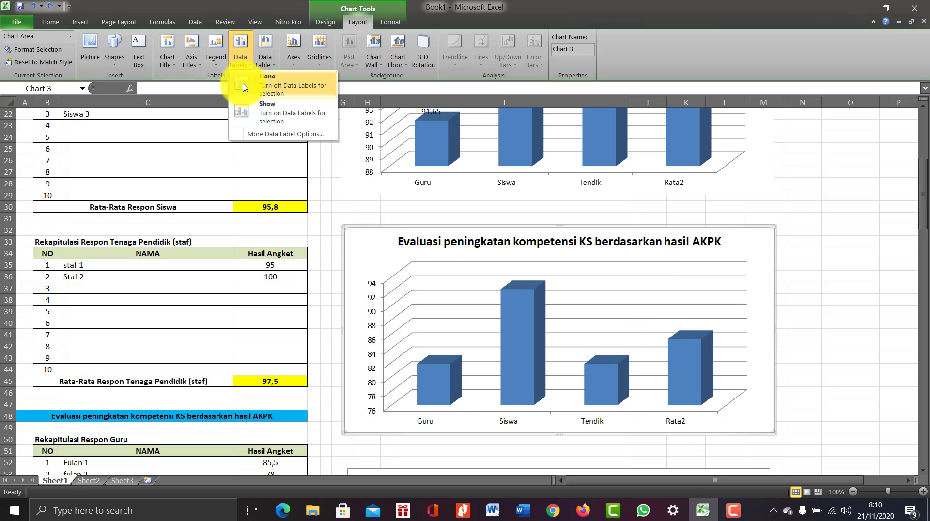
{"action": "left_click", "coordinate": [255, 112]}
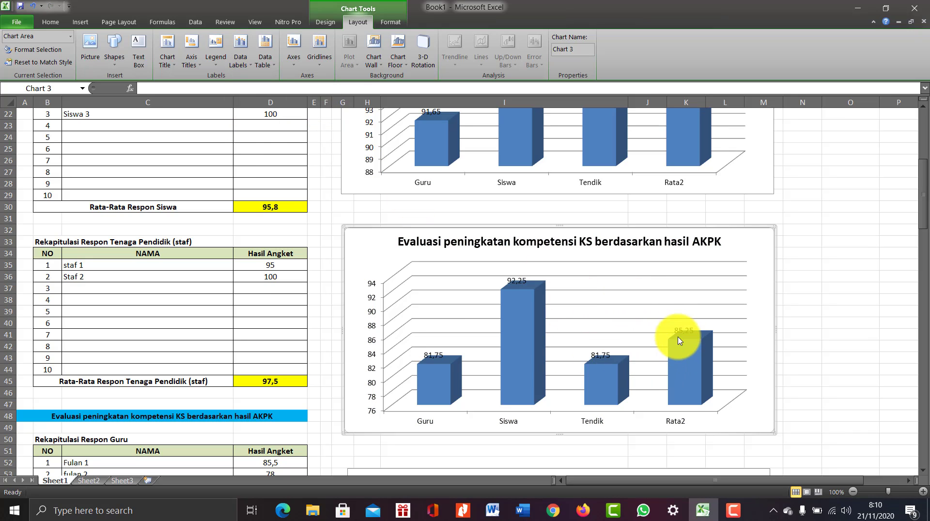
Fill all columns of the Monitoring Keterlaksanaan Kegiatan RPS chart with red
{"action": "scroll", "coordinate": [678, 397], "scroll_direction": "up", "scroll_amount": 3}
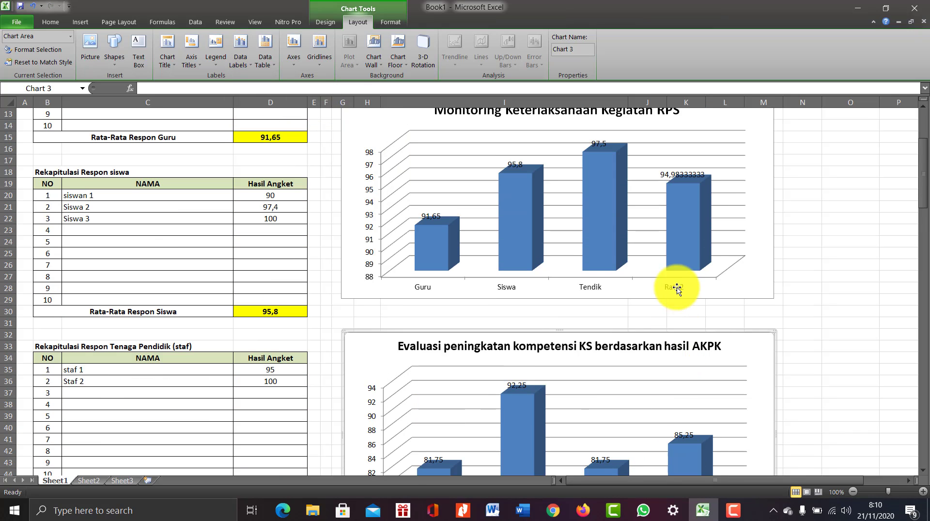
{"action": "left_click", "coordinate": [685, 216]}
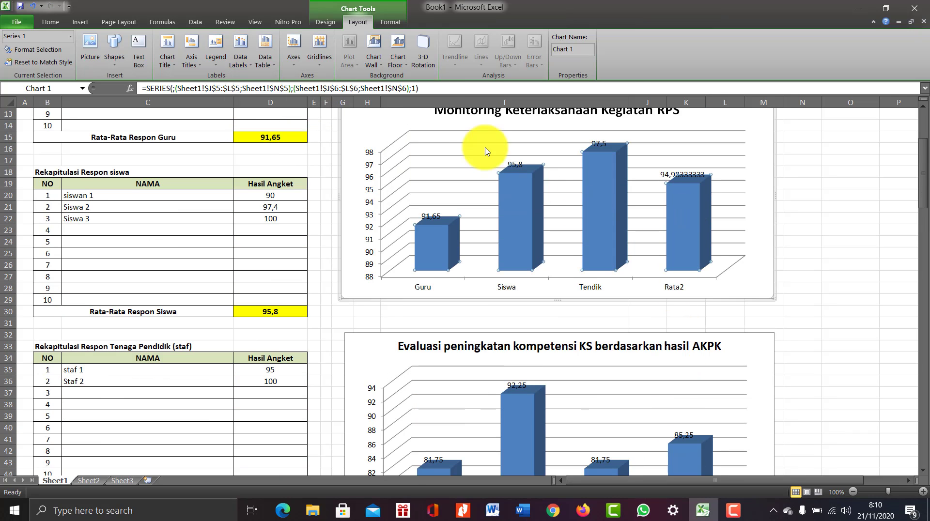
{"action": "left_click", "coordinate": [391, 22]}
{"action": "left_click", "coordinate": [49, 22]}
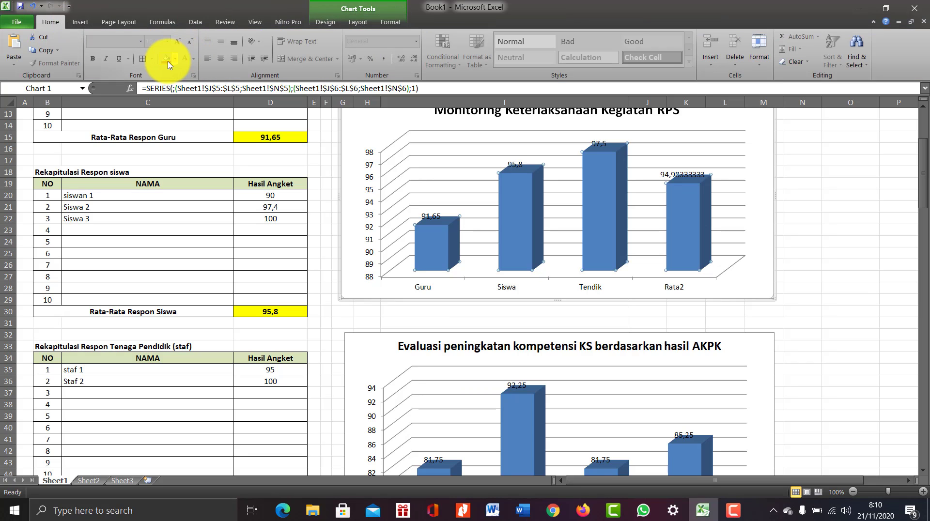
{"action": "left_click", "coordinate": [167, 60]}
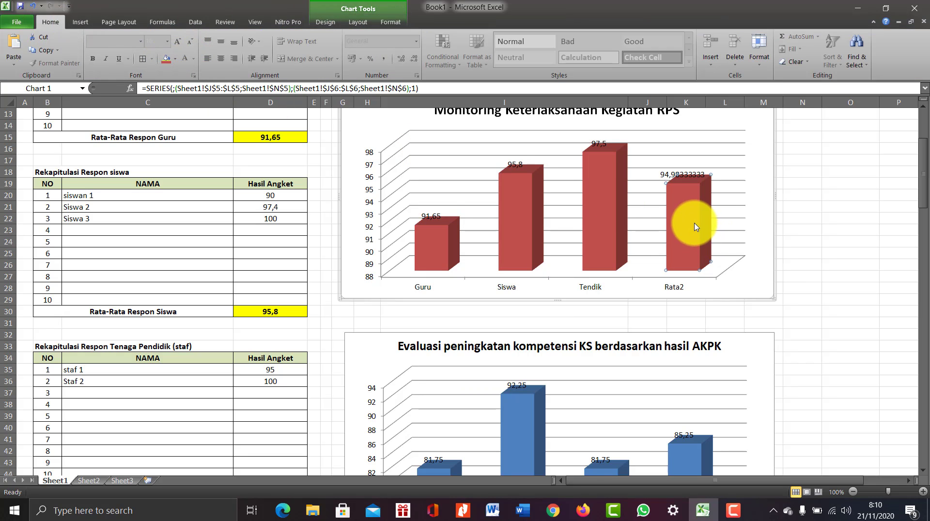
Fill only the Rata2 column of the Monitoring Keterlaksanaan Kegiatan RPS chart with yellow
{"action": "left_click", "coordinate": [390, 22]}
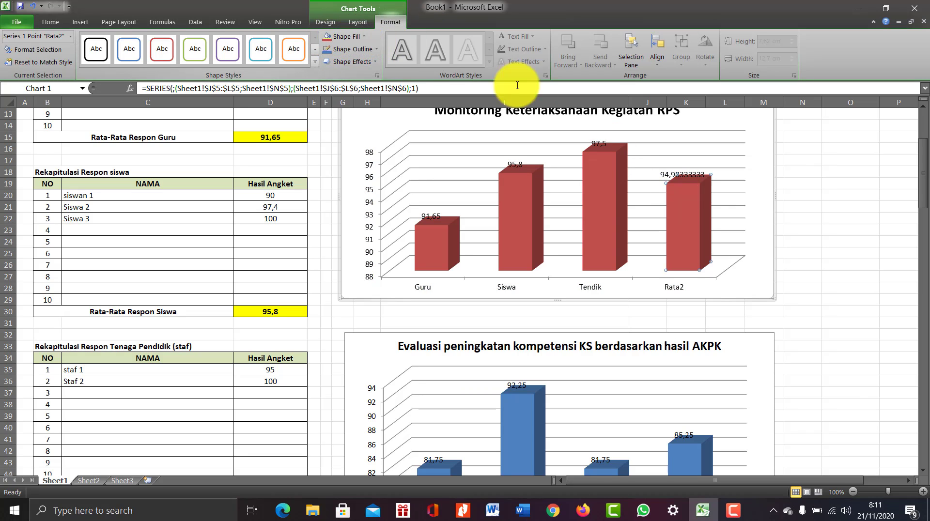
{"action": "left_click", "coordinate": [667, 347]}
{"action": "left_click", "coordinate": [676, 213]}
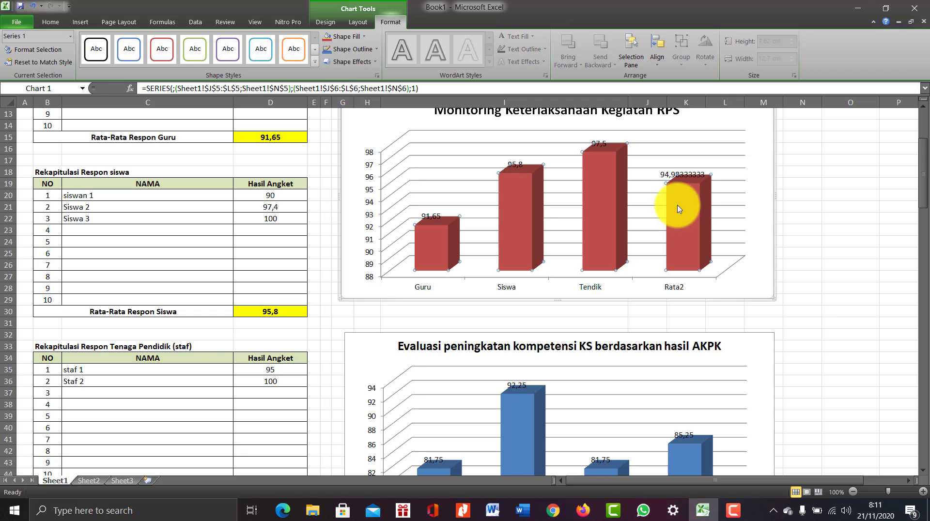
{"action": "left_click", "coordinate": [361, 37]}
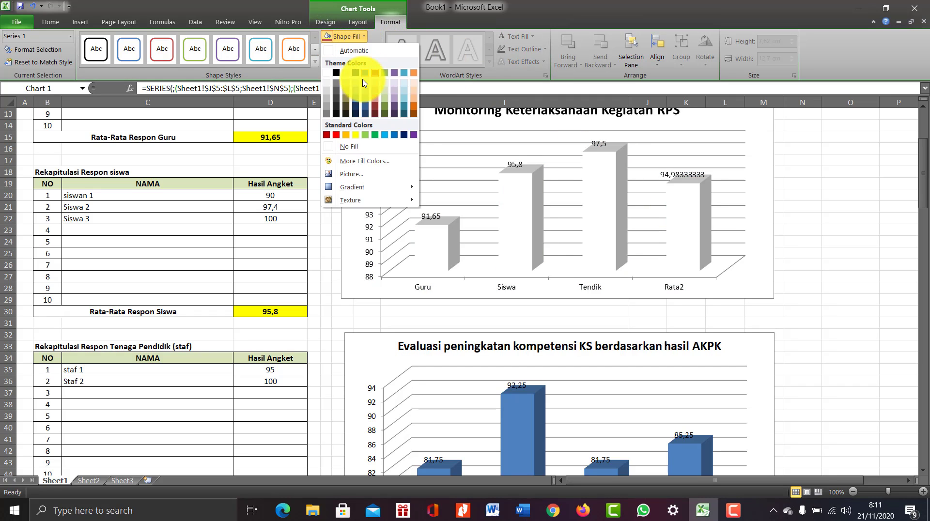
{"action": "left_click", "coordinate": [696, 232]}
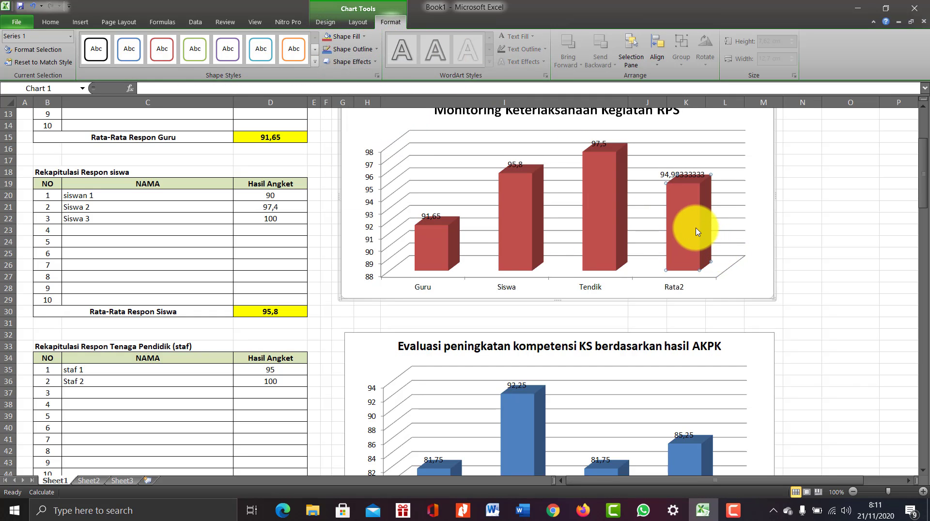
{"action": "left_click", "coordinate": [360, 38]}
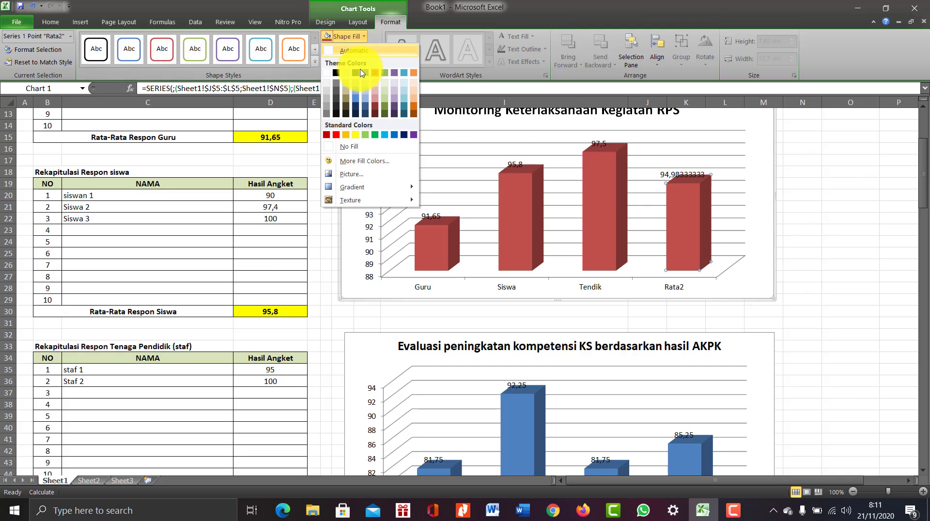
{"action": "left_click", "coordinate": [356, 131]}
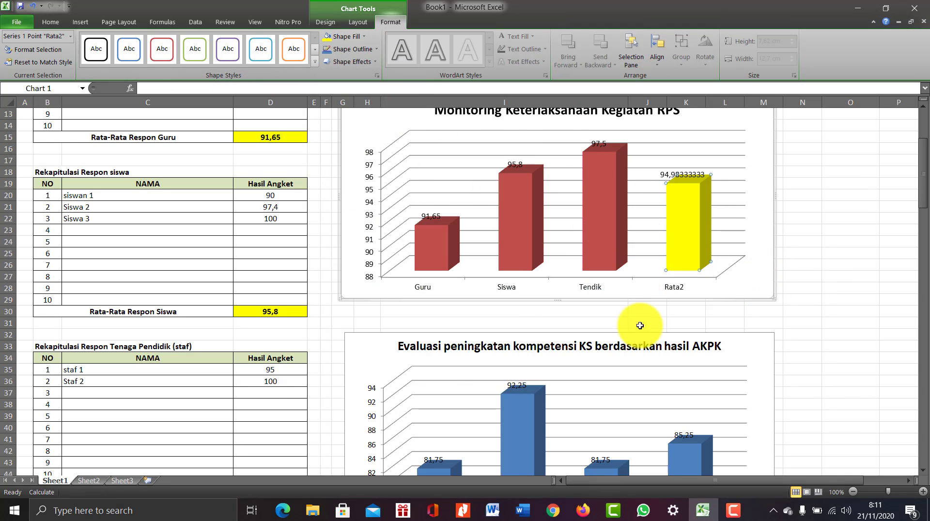
{"action": "scroll", "coordinate": [640, 325], "scroll_direction": "up", "scroll_amount": 4}
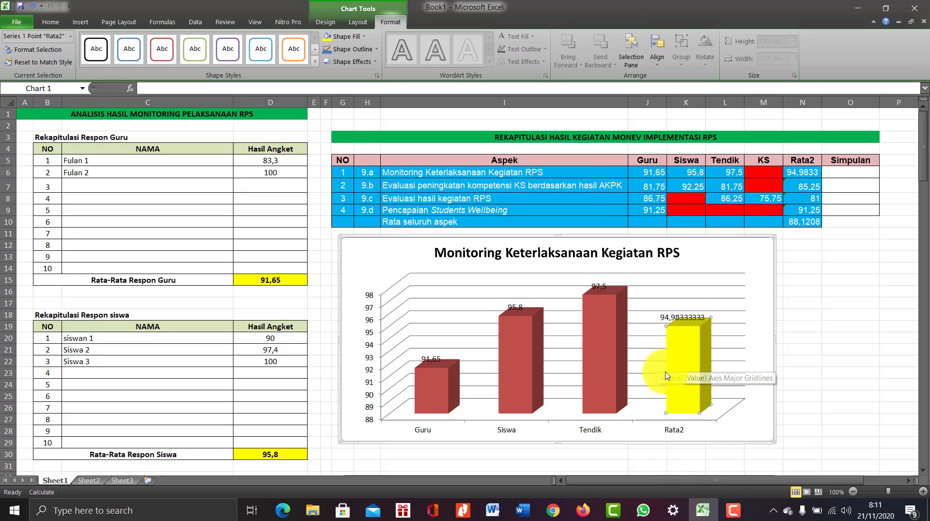
{"action": "scroll", "coordinate": [826, 413], "scroll_direction": "down", "scroll_amount": 8}
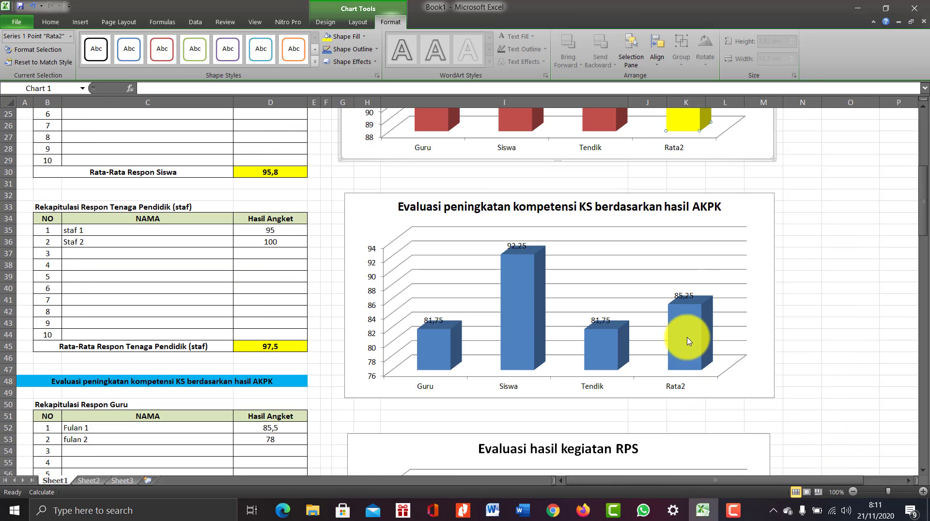
Examine the remaining charts, from Evaluasi peningkatan kompetensi KS and Evaluasi hasil kegiatan RPS to Rata-Rata Capaian Seluruh Aspek
{"action": "left_click", "coordinate": [692, 332]}
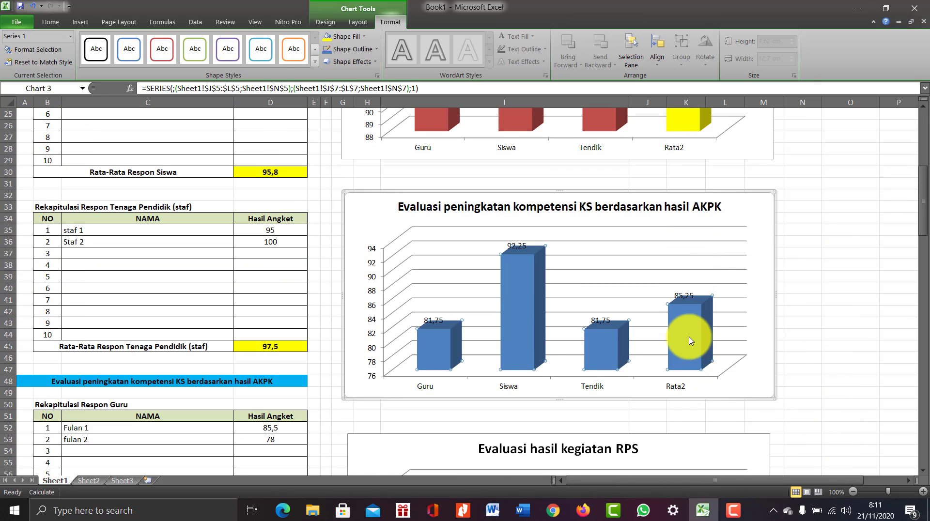
{"action": "scroll", "coordinate": [687, 339], "scroll_direction": "down", "scroll_amount": 4}
{"action": "scroll", "coordinate": [676, 276], "scroll_direction": "down", "scroll_amount": 5}
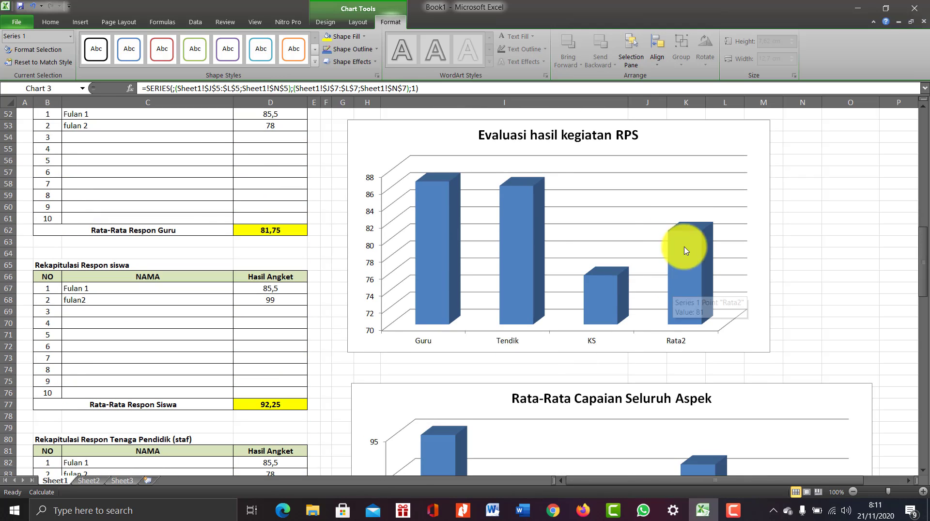
{"action": "scroll", "coordinate": [519, 307], "scroll_direction": "down", "scroll_amount": 8}
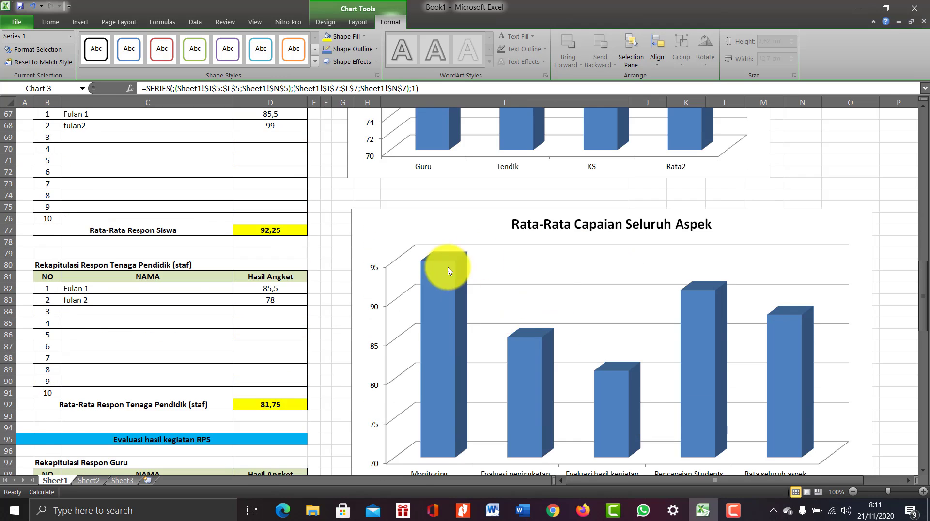
{"action": "scroll", "coordinate": [712, 397], "scroll_direction": "up", "scroll_amount": 4}
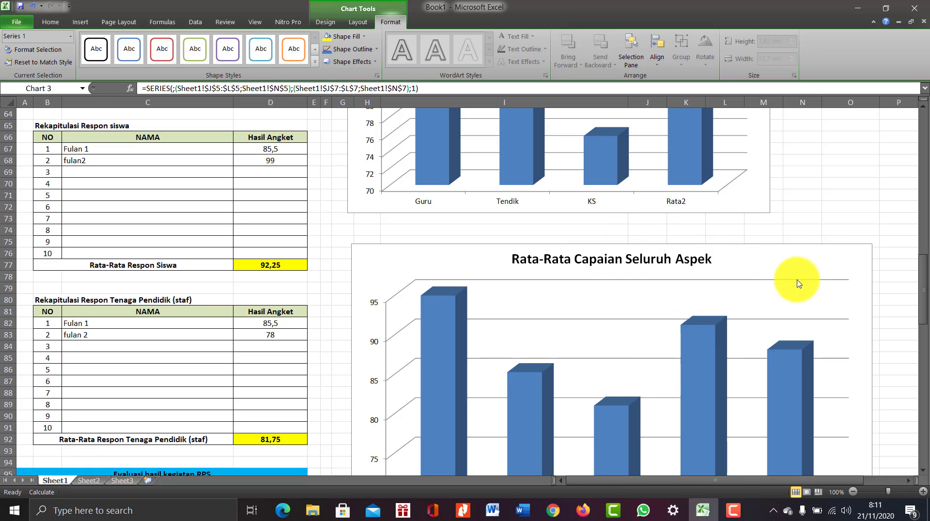
{"action": "scroll", "coordinate": [602, 301], "scroll_direction": "down", "scroll_amount": 7}
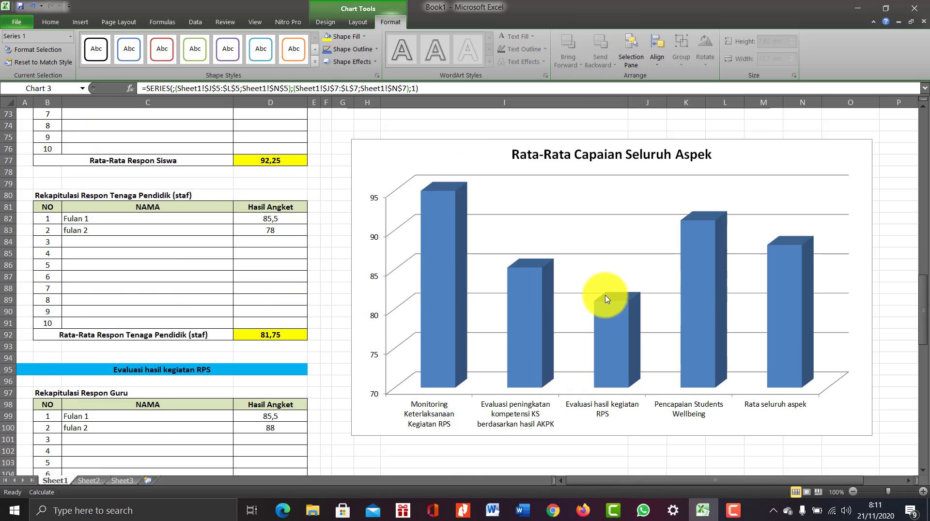
{"action": "scroll", "coordinate": [670, 329], "scroll_direction": "up", "scroll_amount": 5}
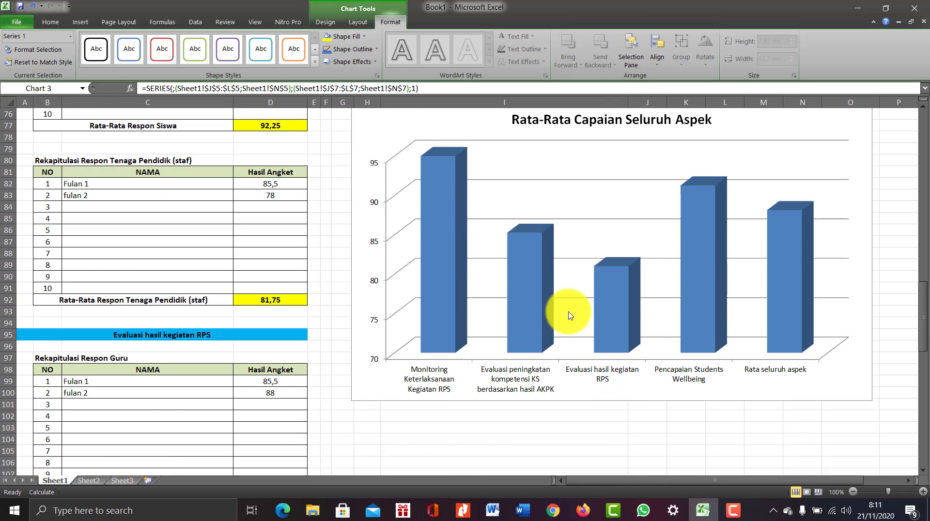
{"action": "left_click", "coordinate": [682, 181]}
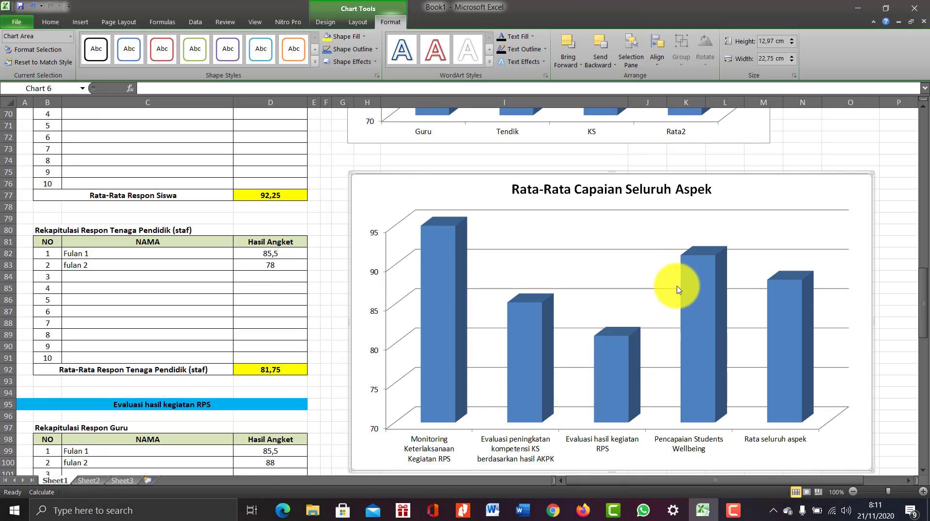
{"action": "scroll", "coordinate": [698, 182], "scroll_direction": "up", "scroll_amount": 2}
{"action": "scroll", "coordinate": [654, 348], "scroll_direction": "down", "scroll_amount": 4}
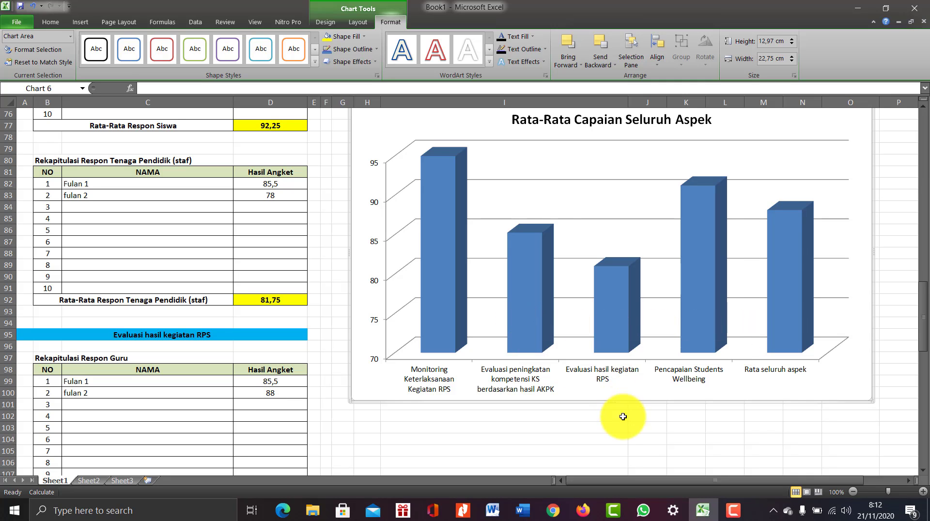
{"action": "mouse_move", "coordinate": [742, 512]}
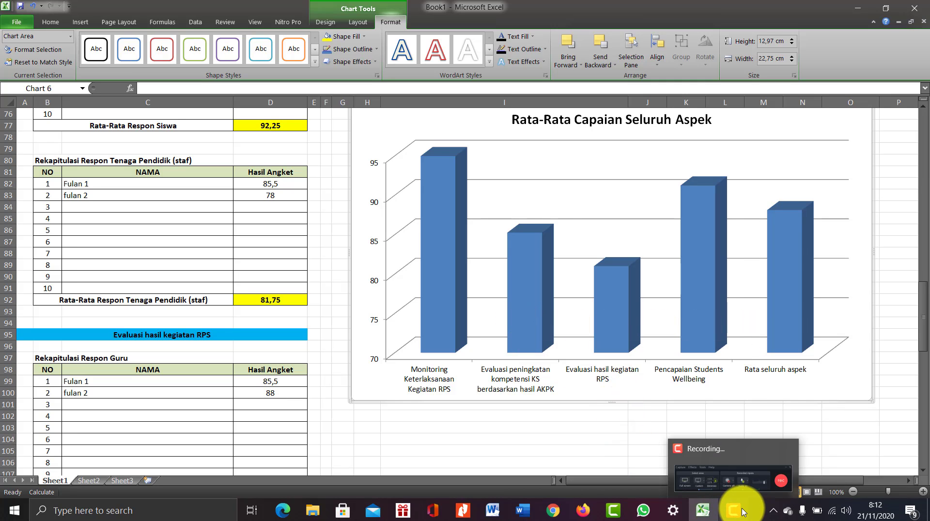